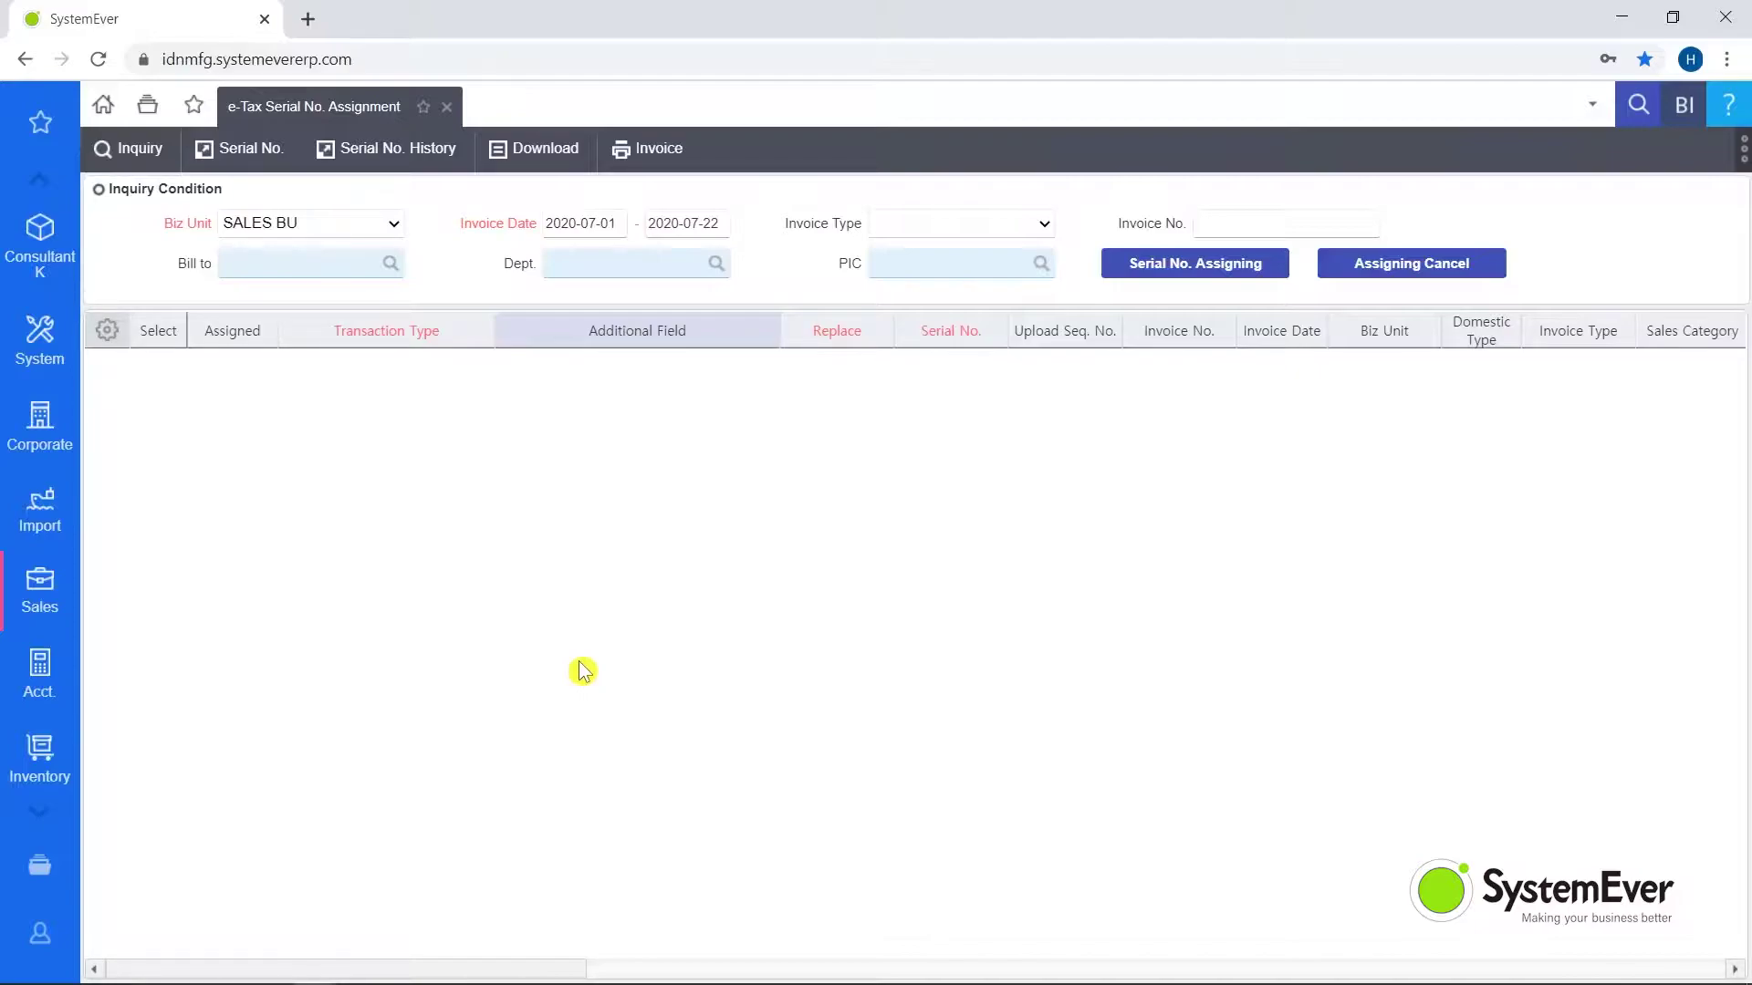
# Open the serial number registration window, check the serial number range fields used for generation, and close it.
pyautogui.click(273, 179)
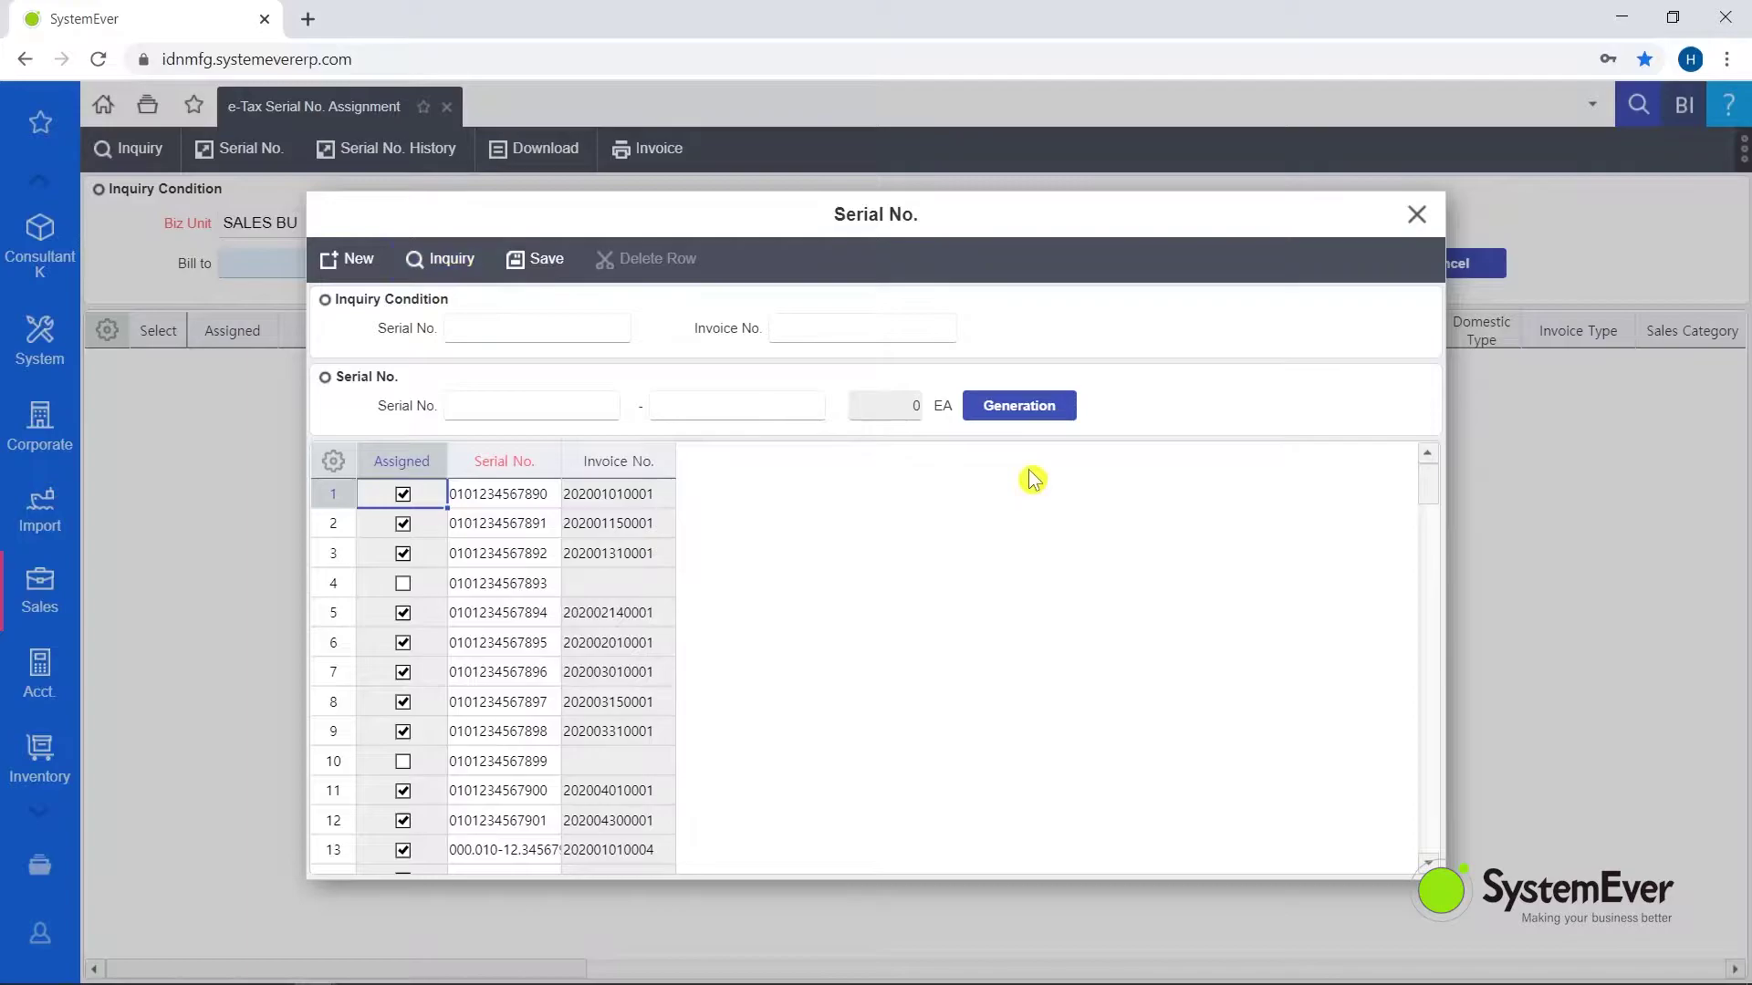
pyautogui.click(565, 401)
pyautogui.click(680, 401)
pyautogui.click(1416, 215)
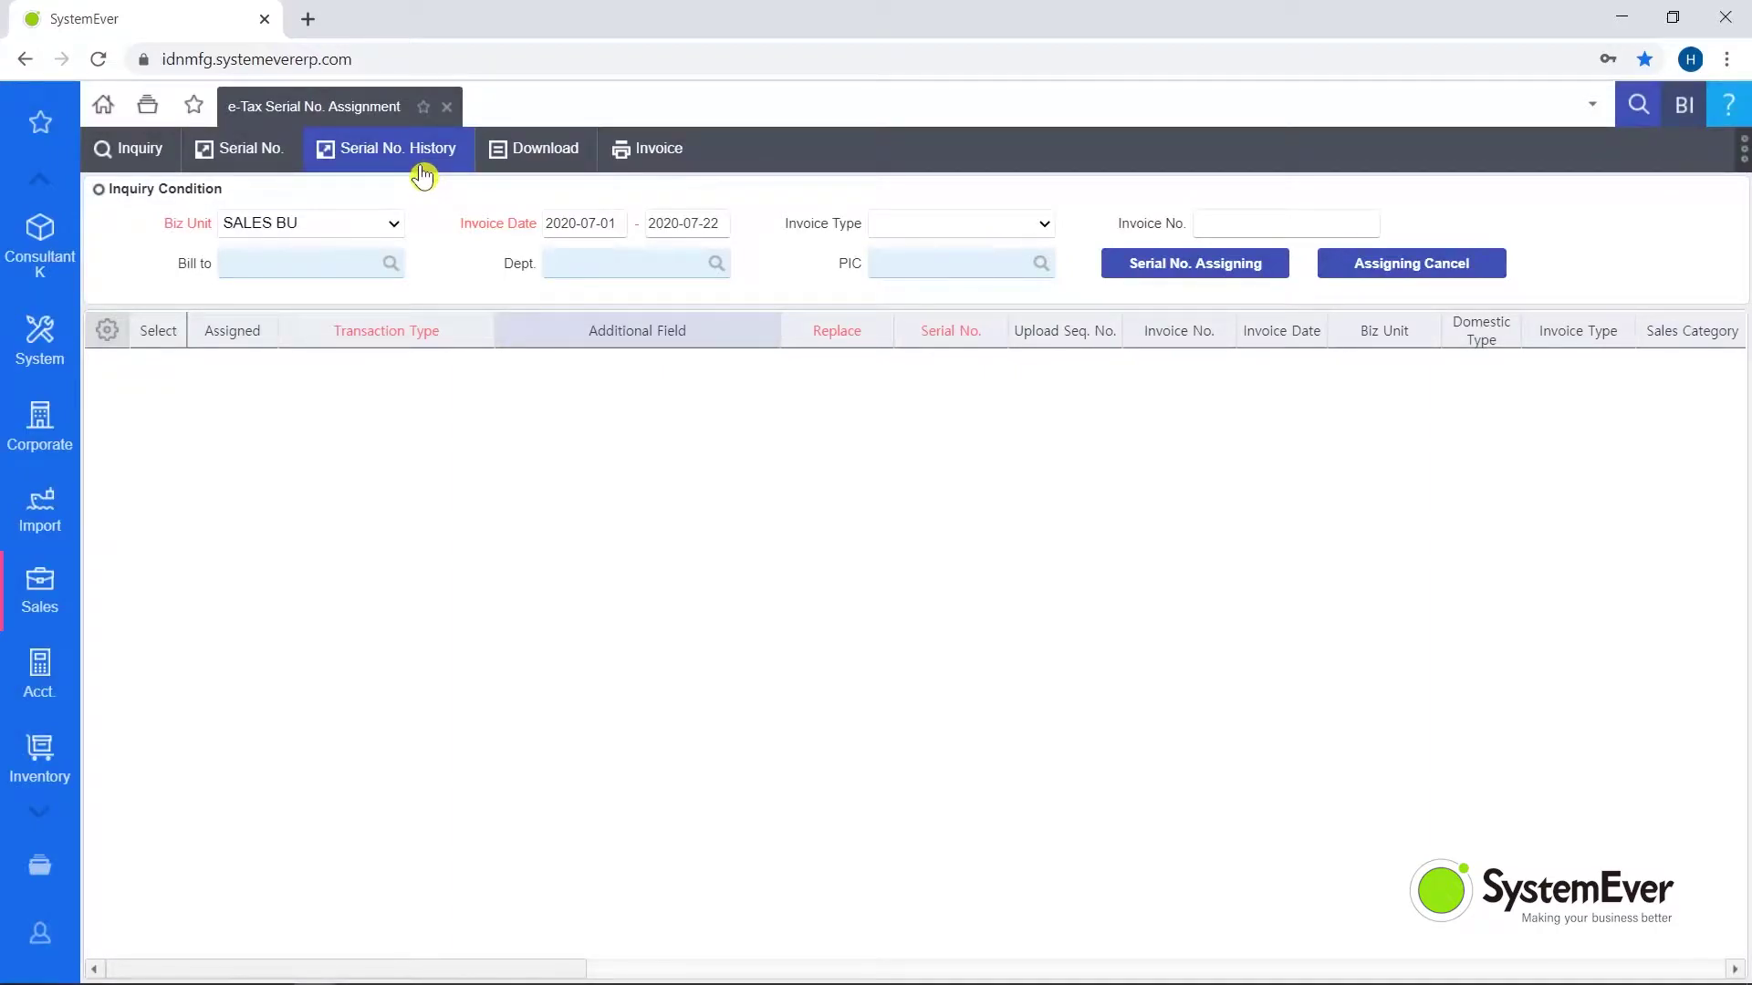
# View the serial number history sorted by serial number in descending order, widen the Transaction Type column, and close the history.
pyautogui.click(421, 167)
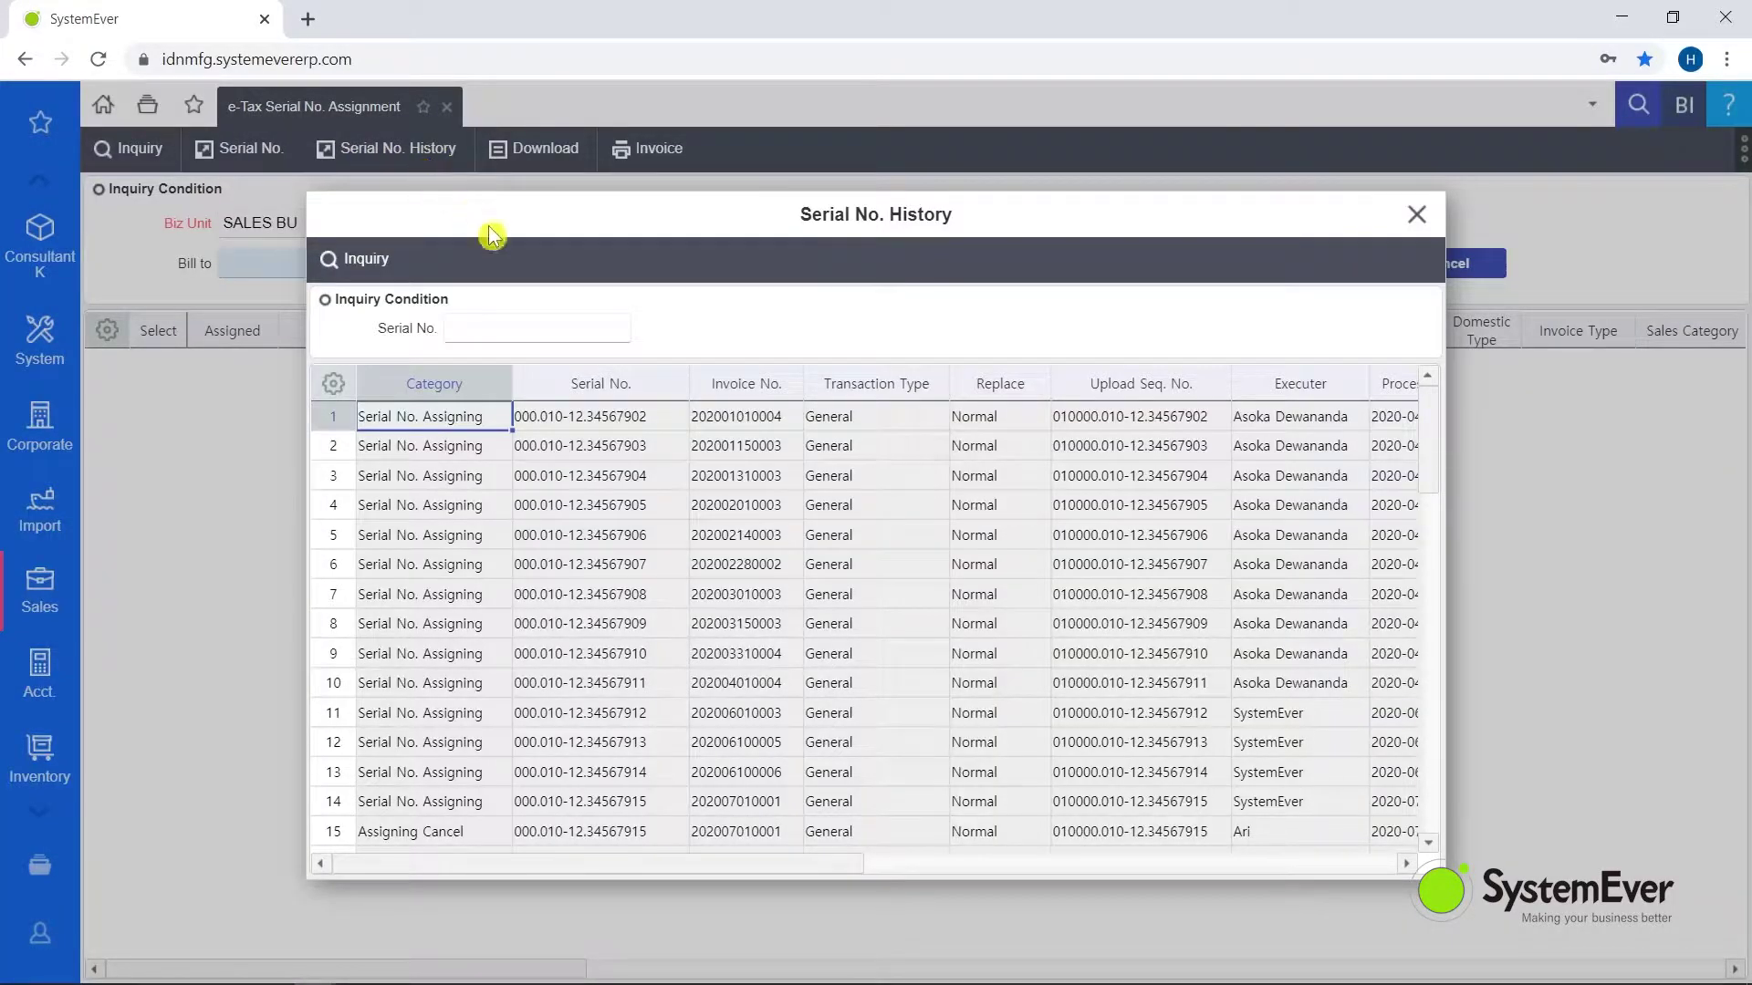
pyautogui.click(530, 383)
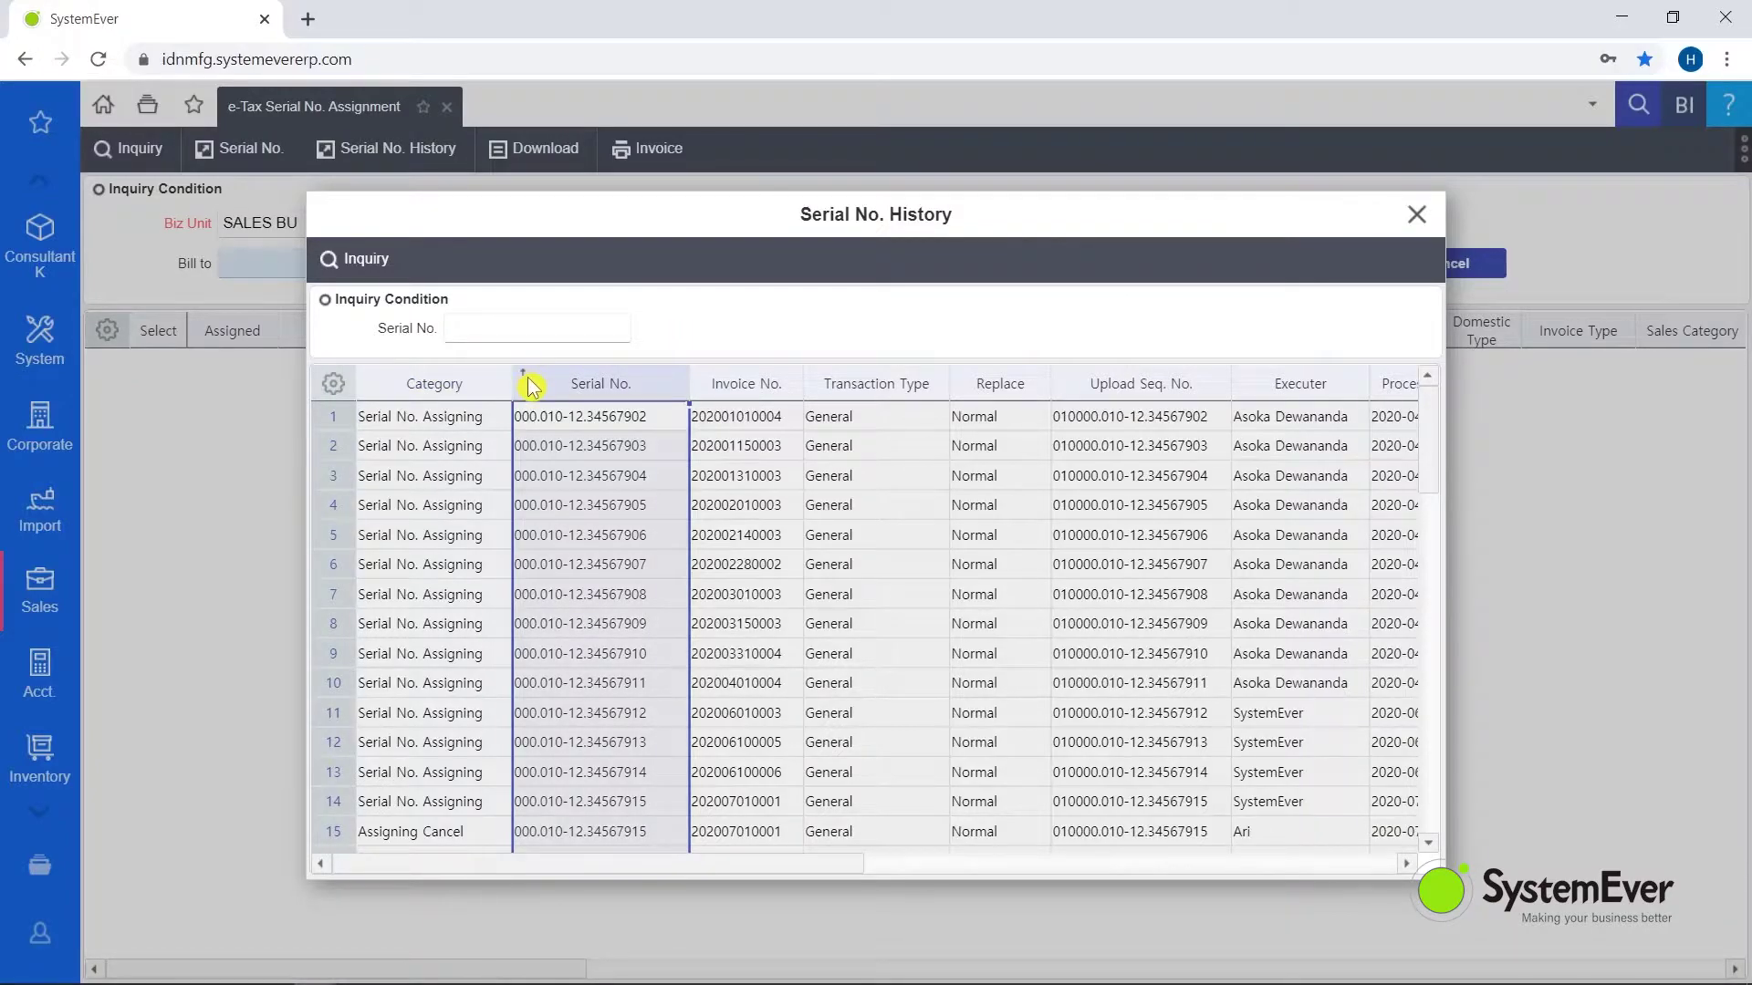
pyautogui.click(530, 383)
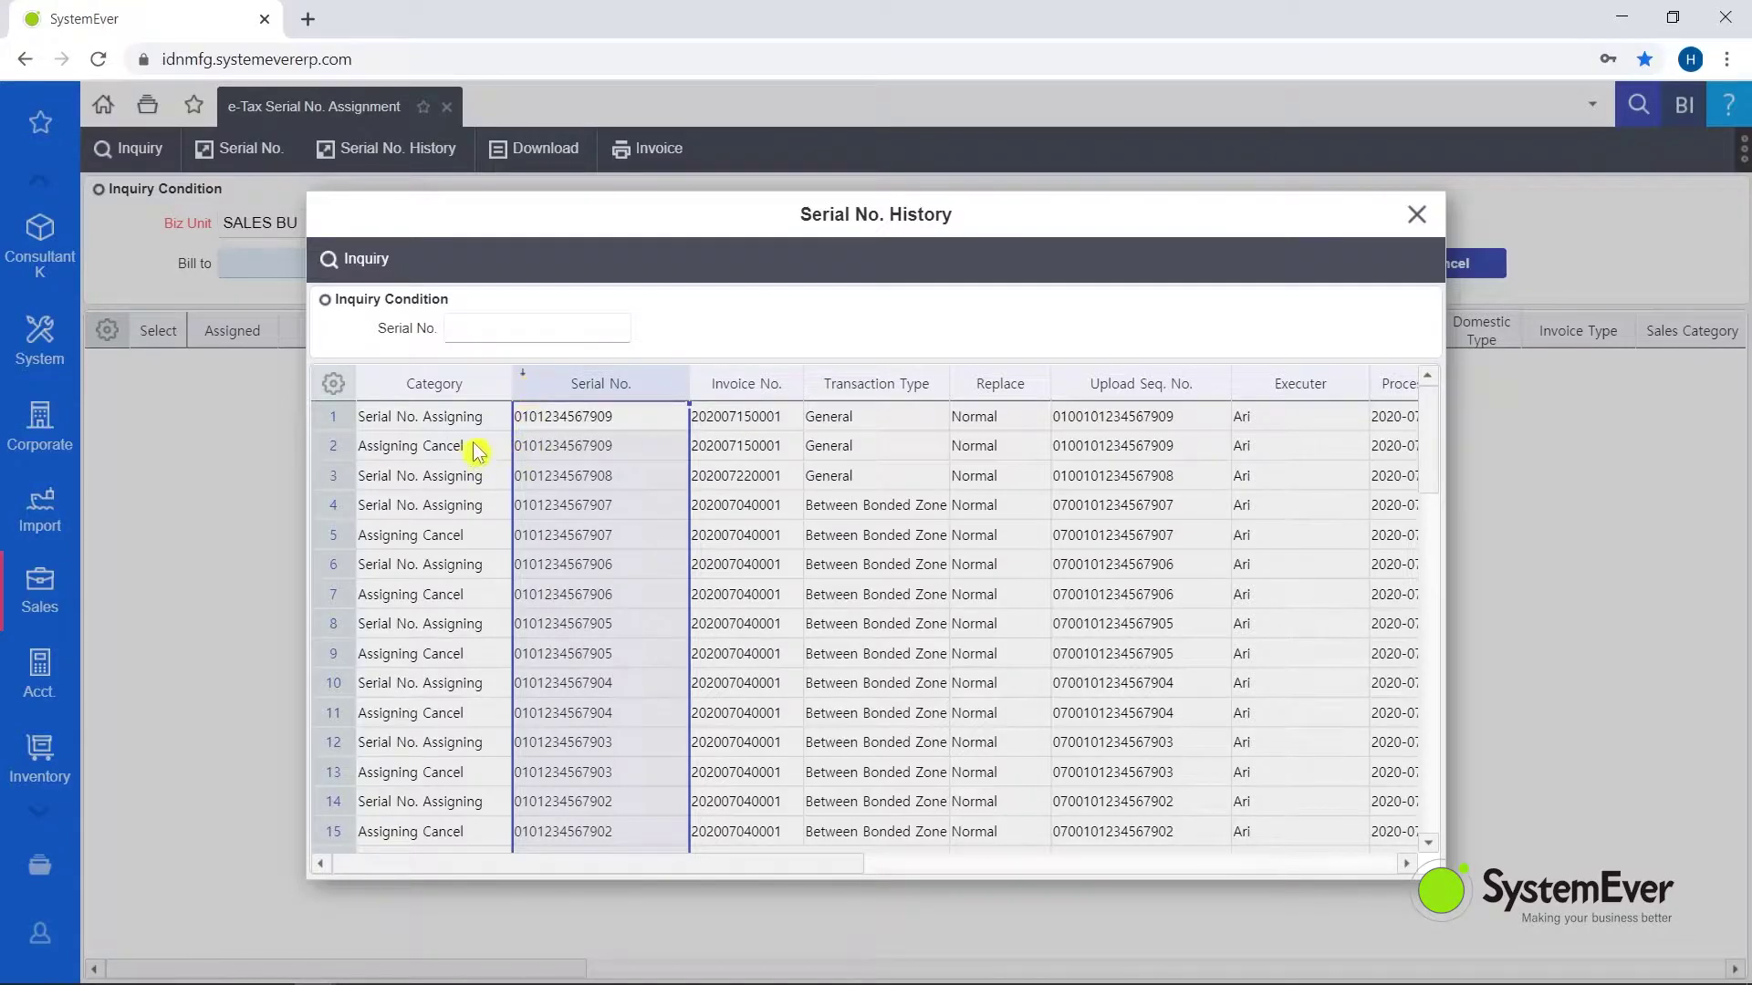
pyautogui.moveTo(742, 863); pyautogui.dragTo(770, 888)
pyautogui.moveTo(949, 374); pyautogui.dragTo(993, 374)
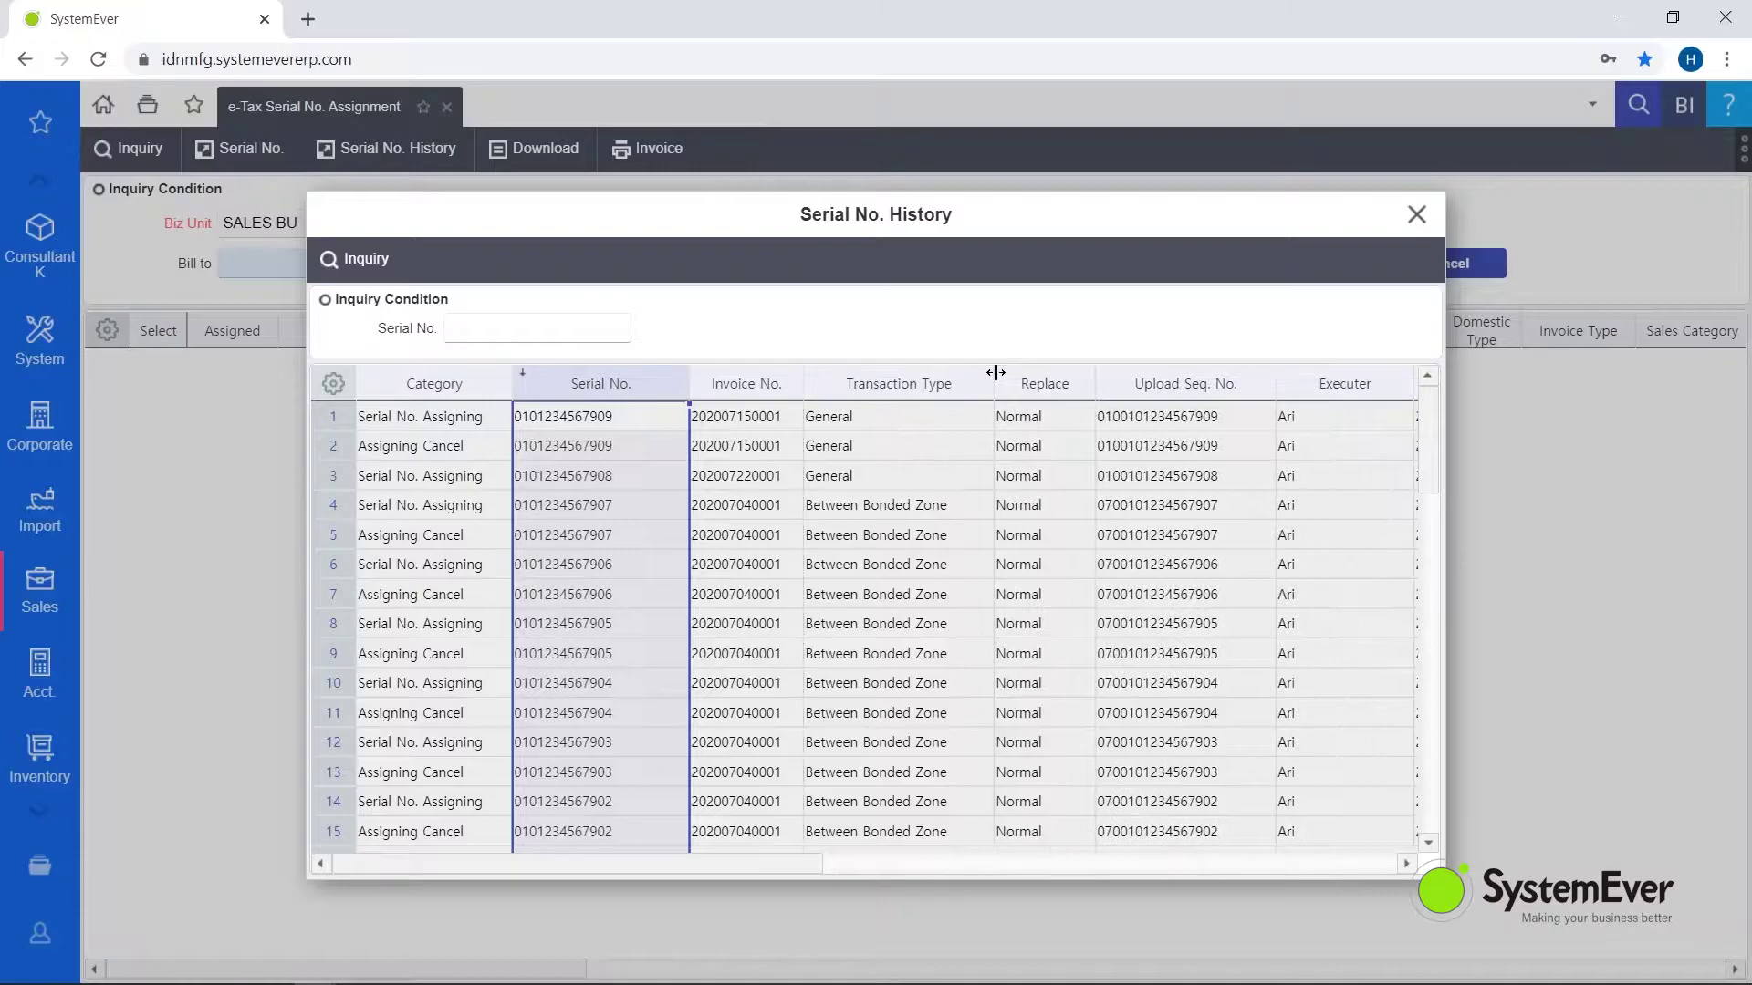
pyautogui.click(1417, 215)
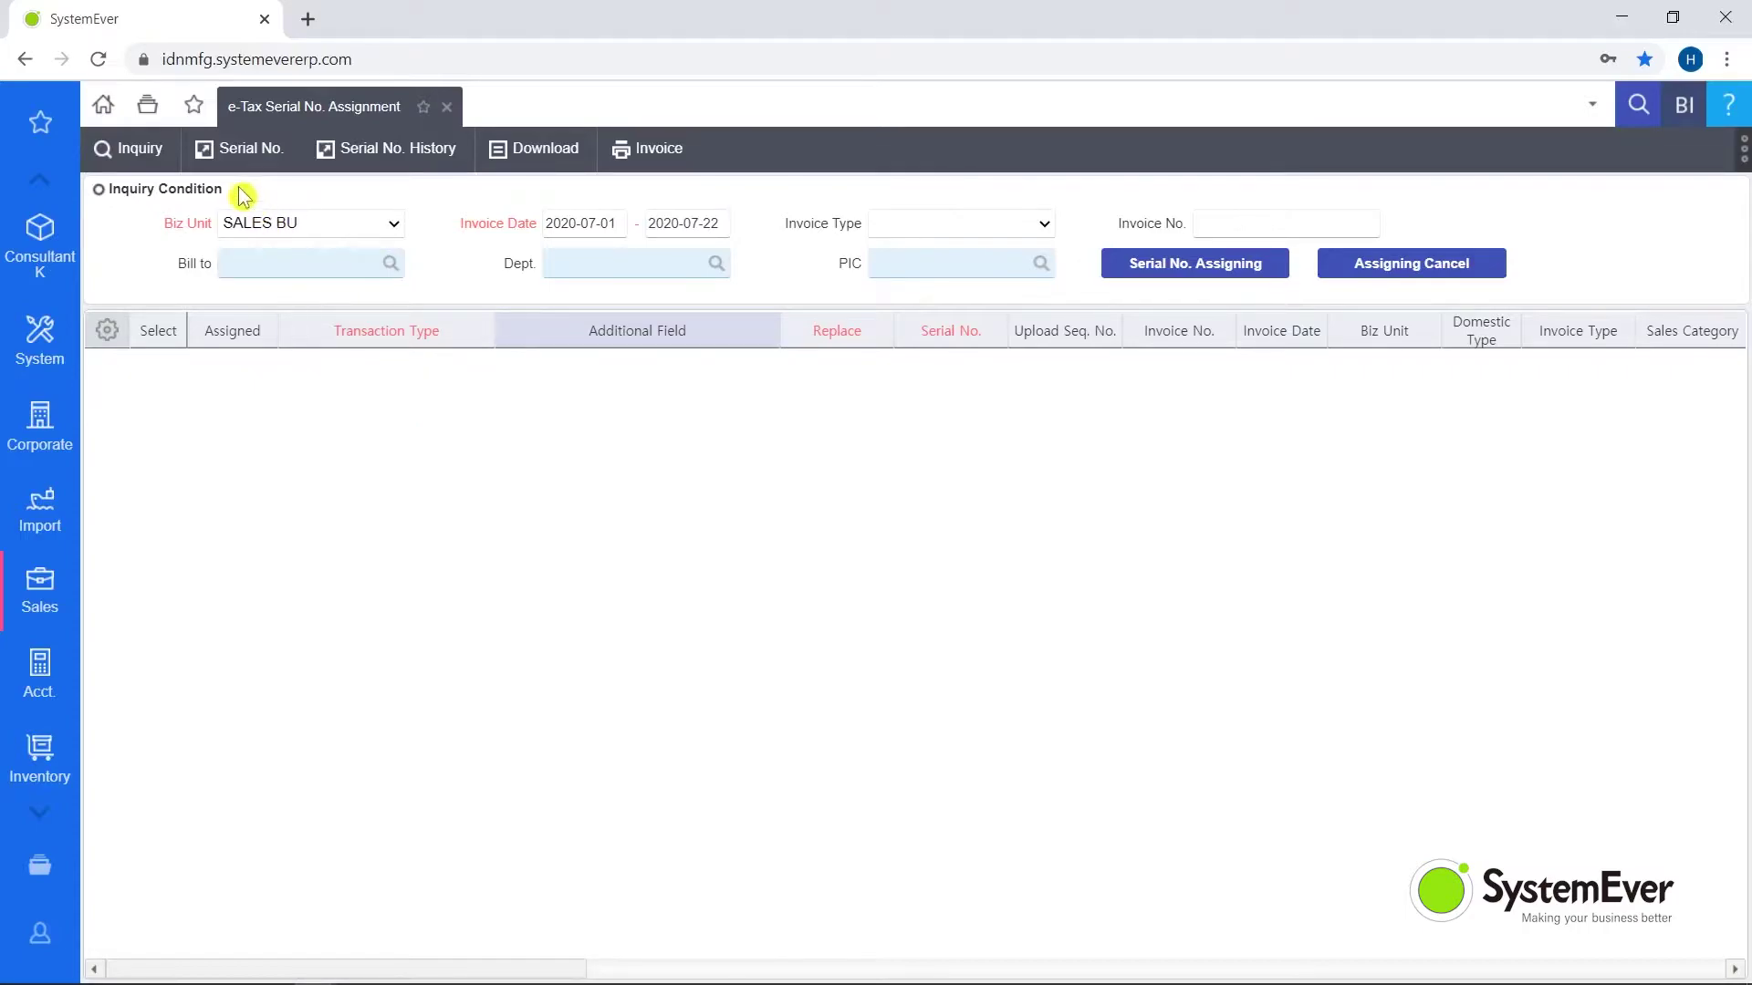
# Query the SALES BU invoices dated 2020-07-01 to 2020-07-22 and look through the amount and remark columns.
pyautogui.click(585, 224)
pyautogui.click(678, 230)
pyautogui.click(408, 239)
pyautogui.click(146, 166)
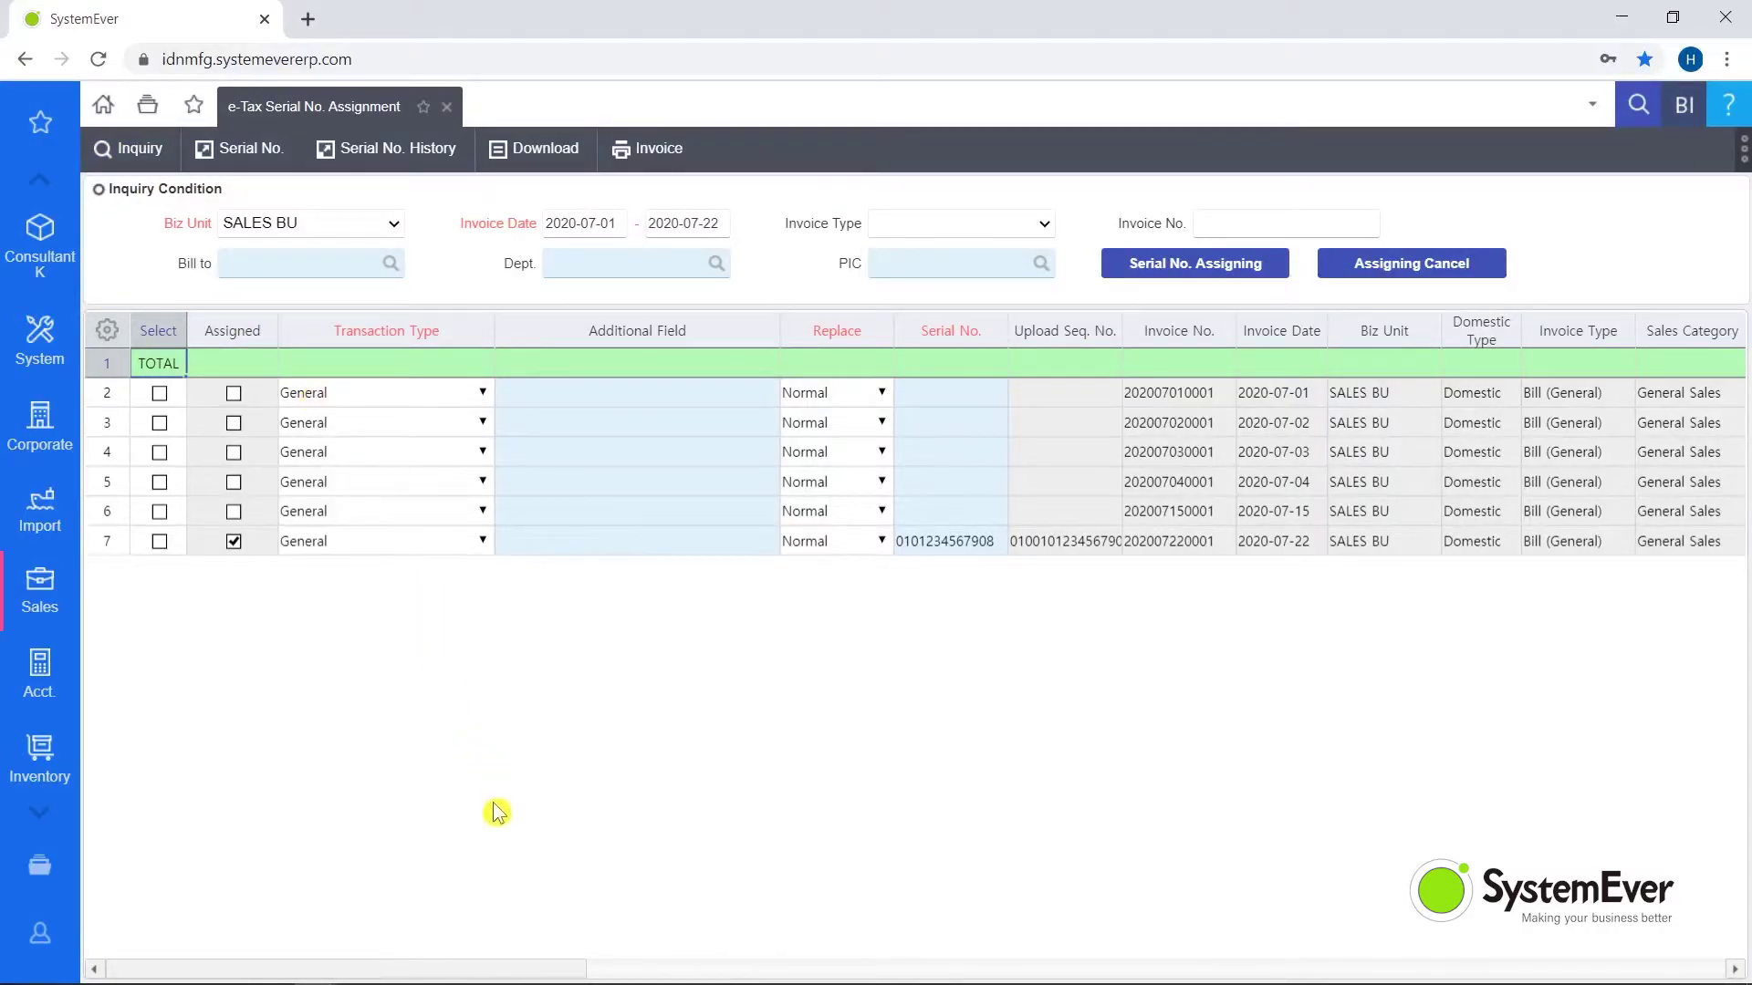
pyautogui.moveTo(651, 972); pyautogui.dragTo(1278, 974)
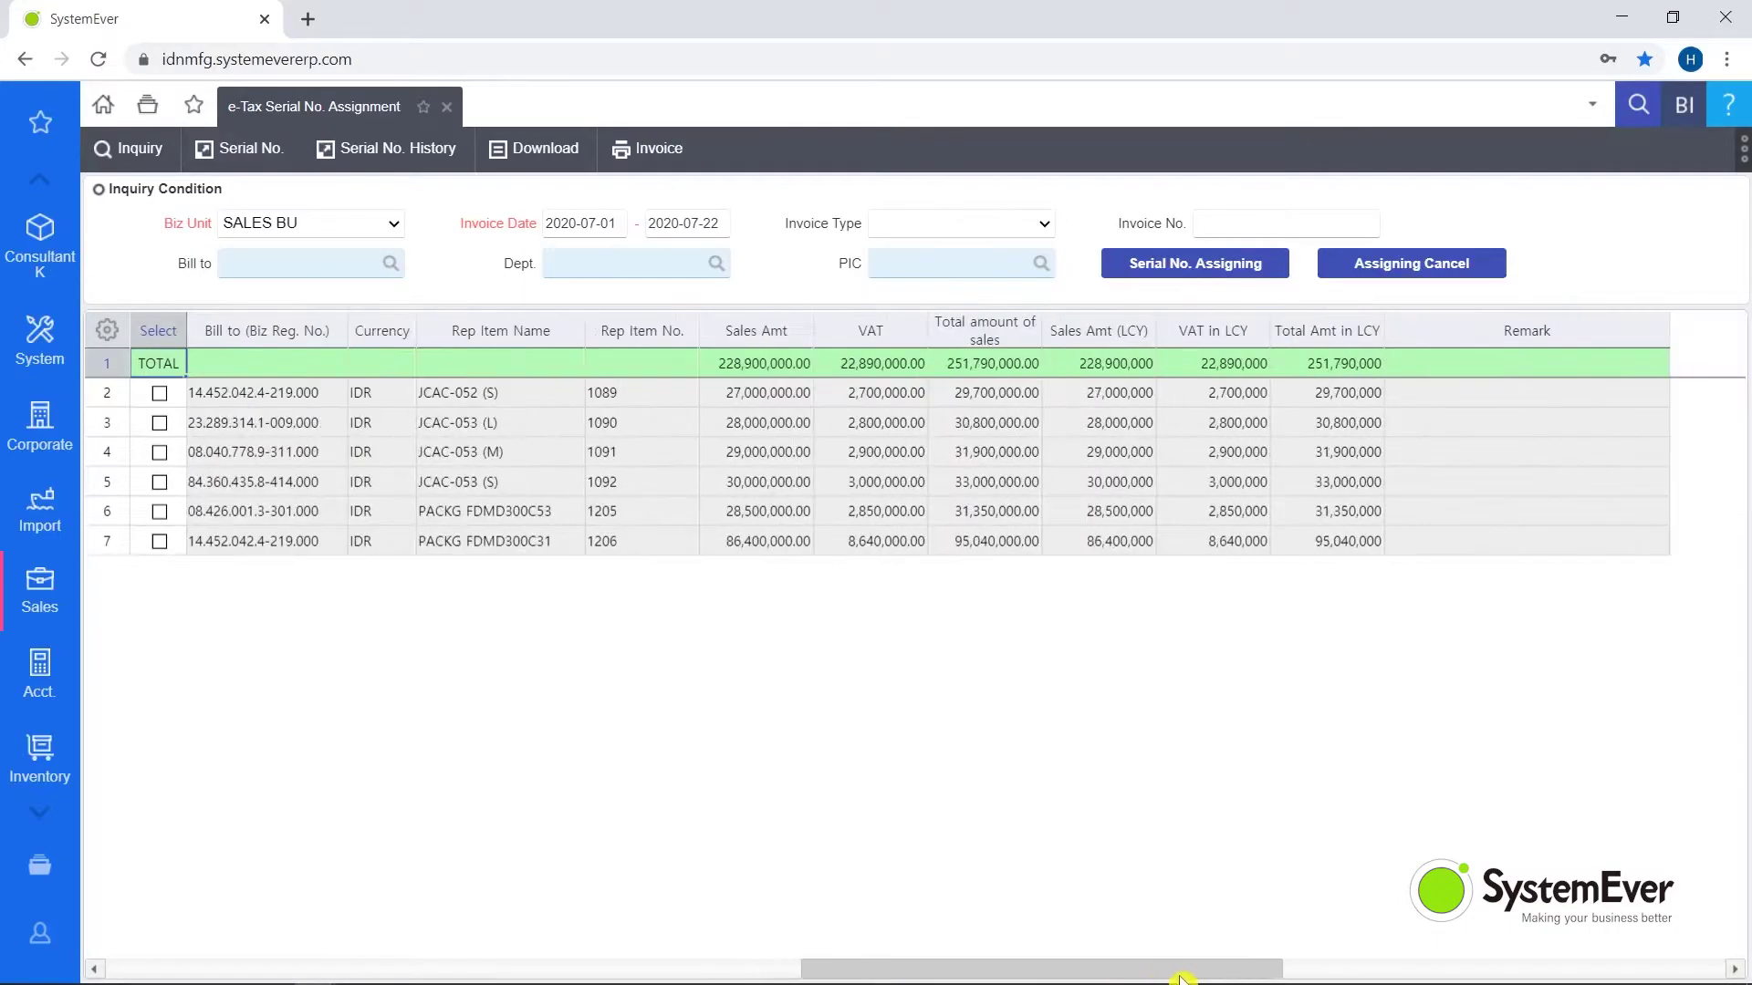
pyautogui.moveTo(774, 929); pyautogui.dragTo(250, 887)
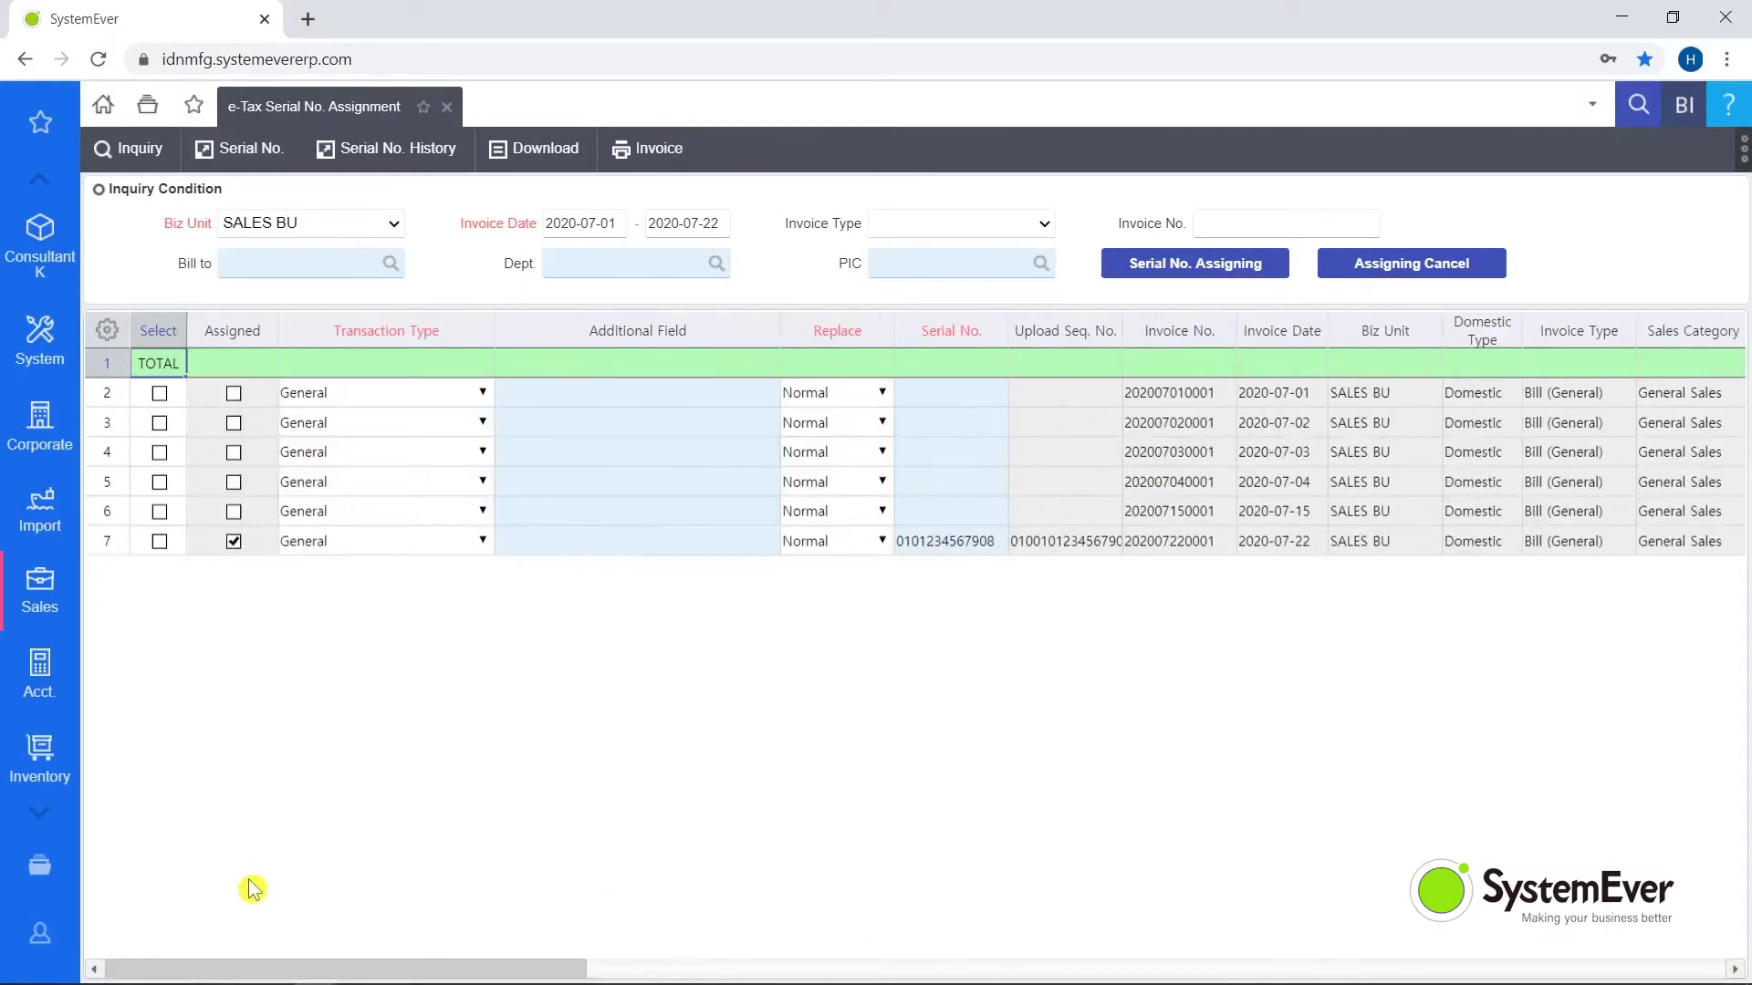
# Select the invoice dated 2020-07-15, keep its transaction type General, and view the additional field choices without applying one.
pyautogui.click(159, 512)
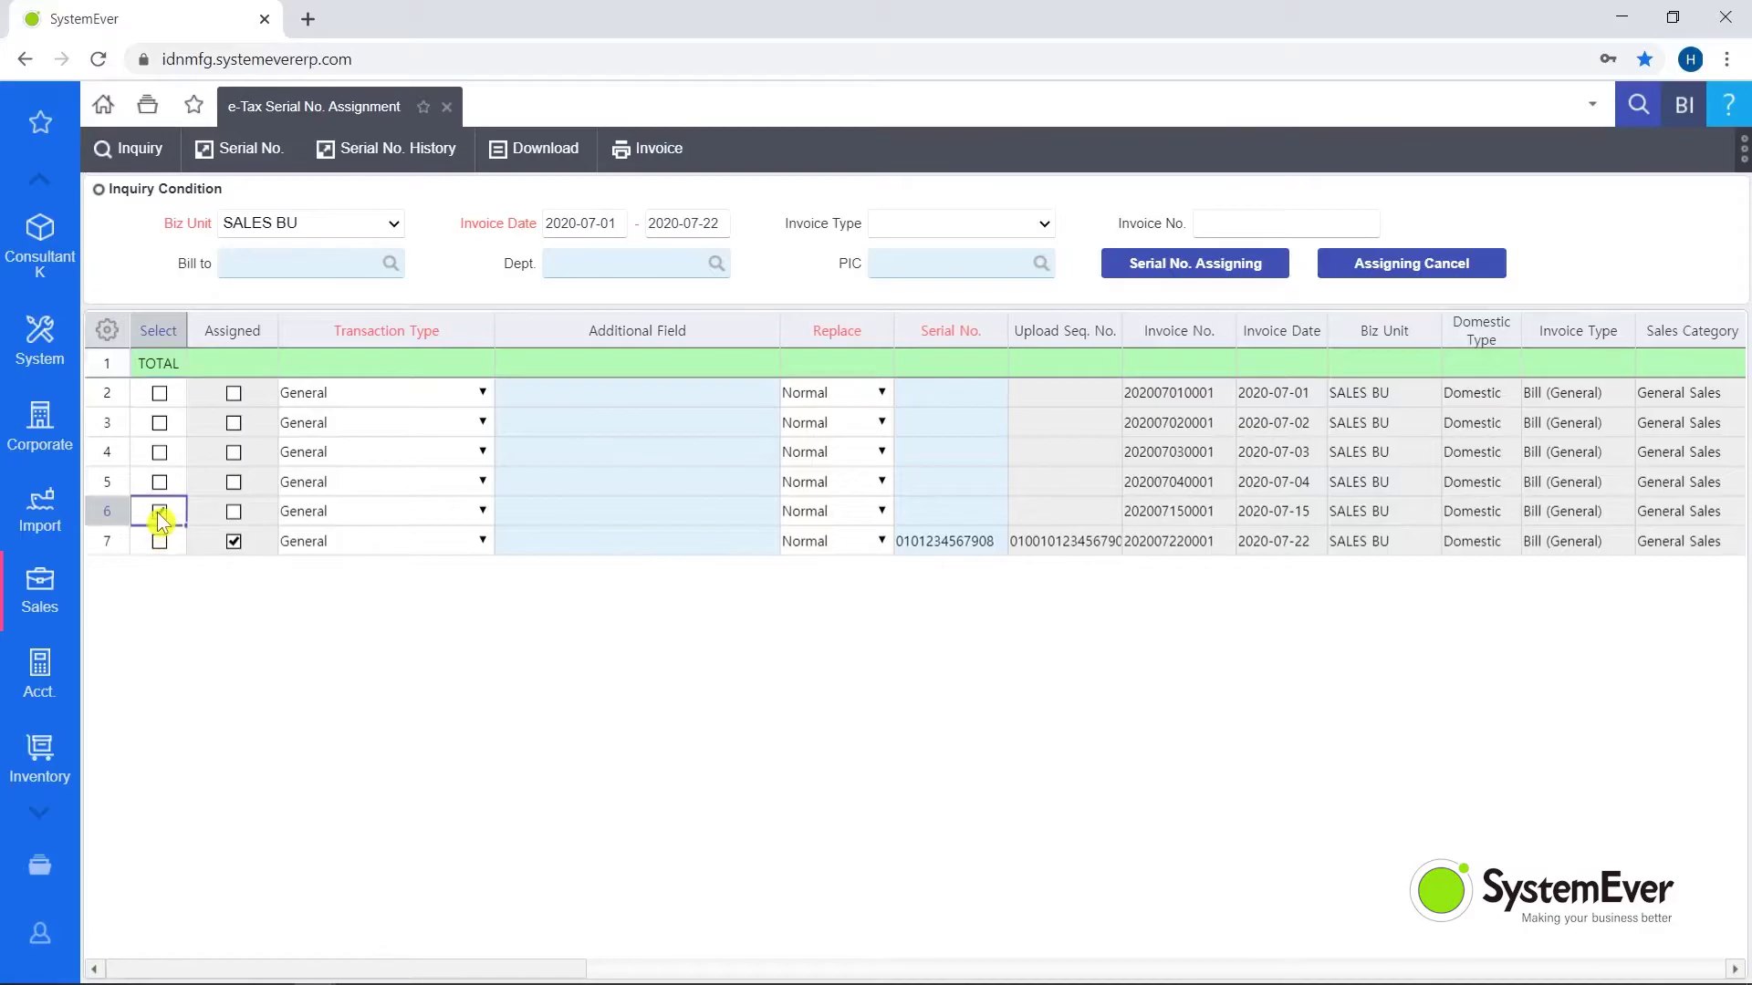
pyautogui.click(483, 513)
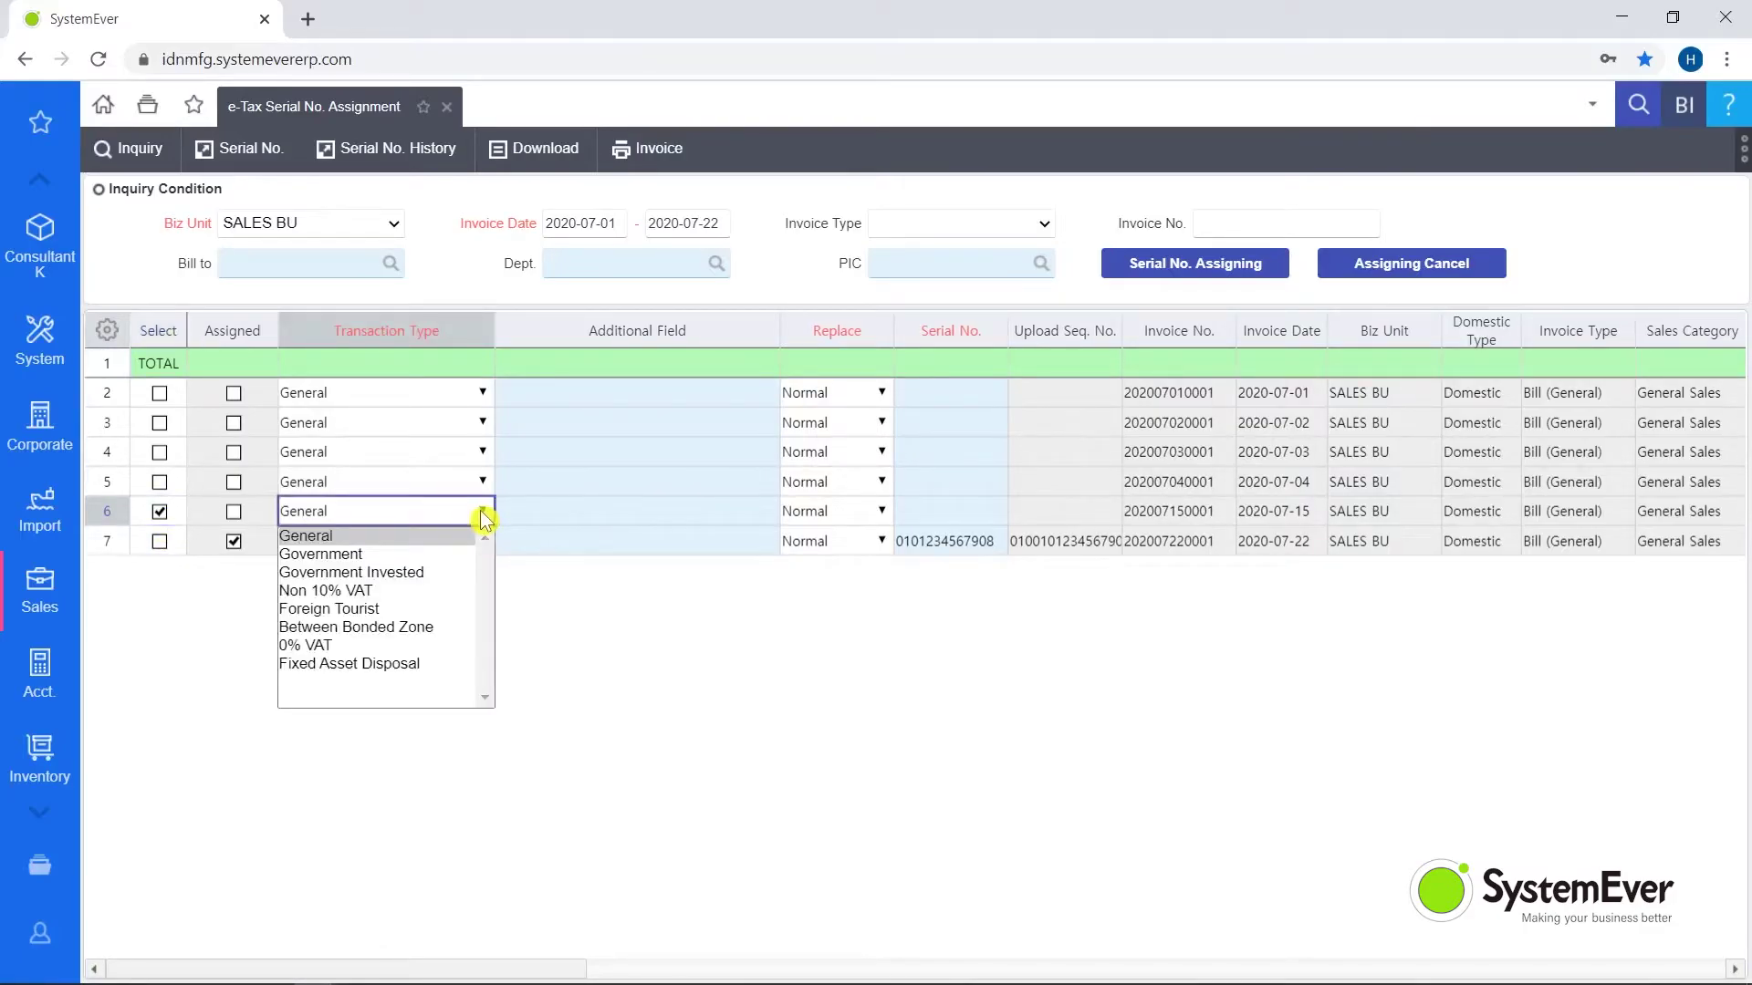
pyautogui.click(482, 518)
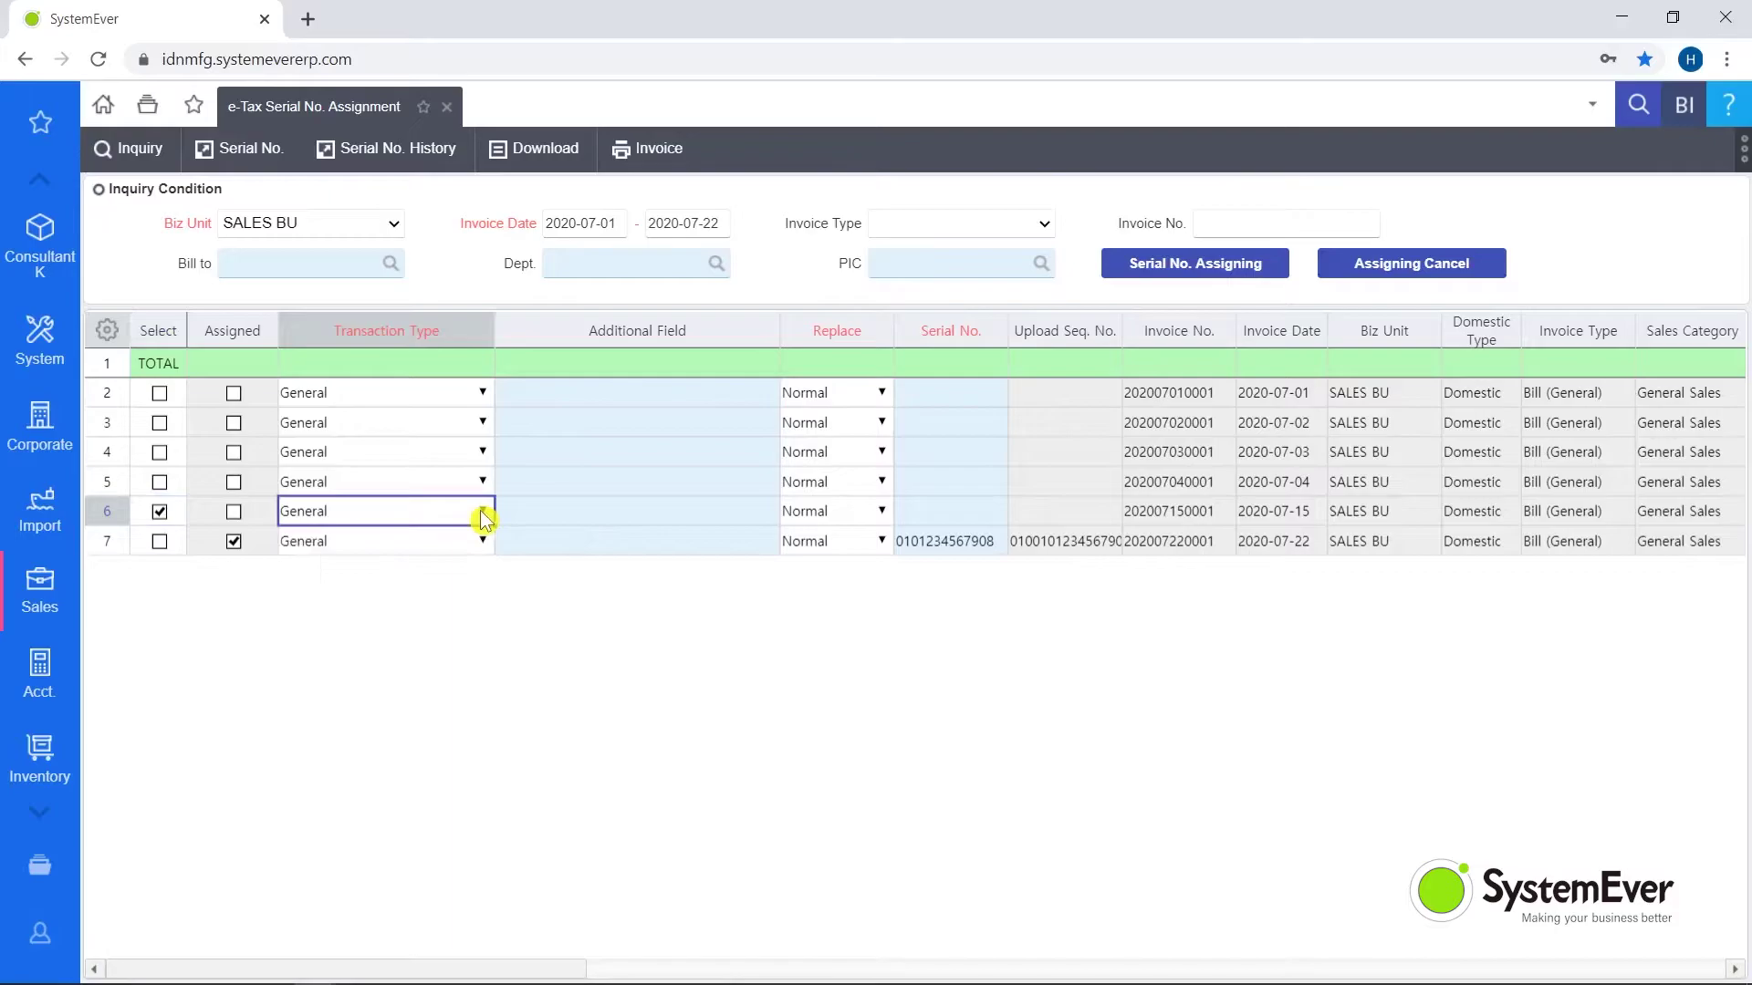
pyautogui.click(587, 526)
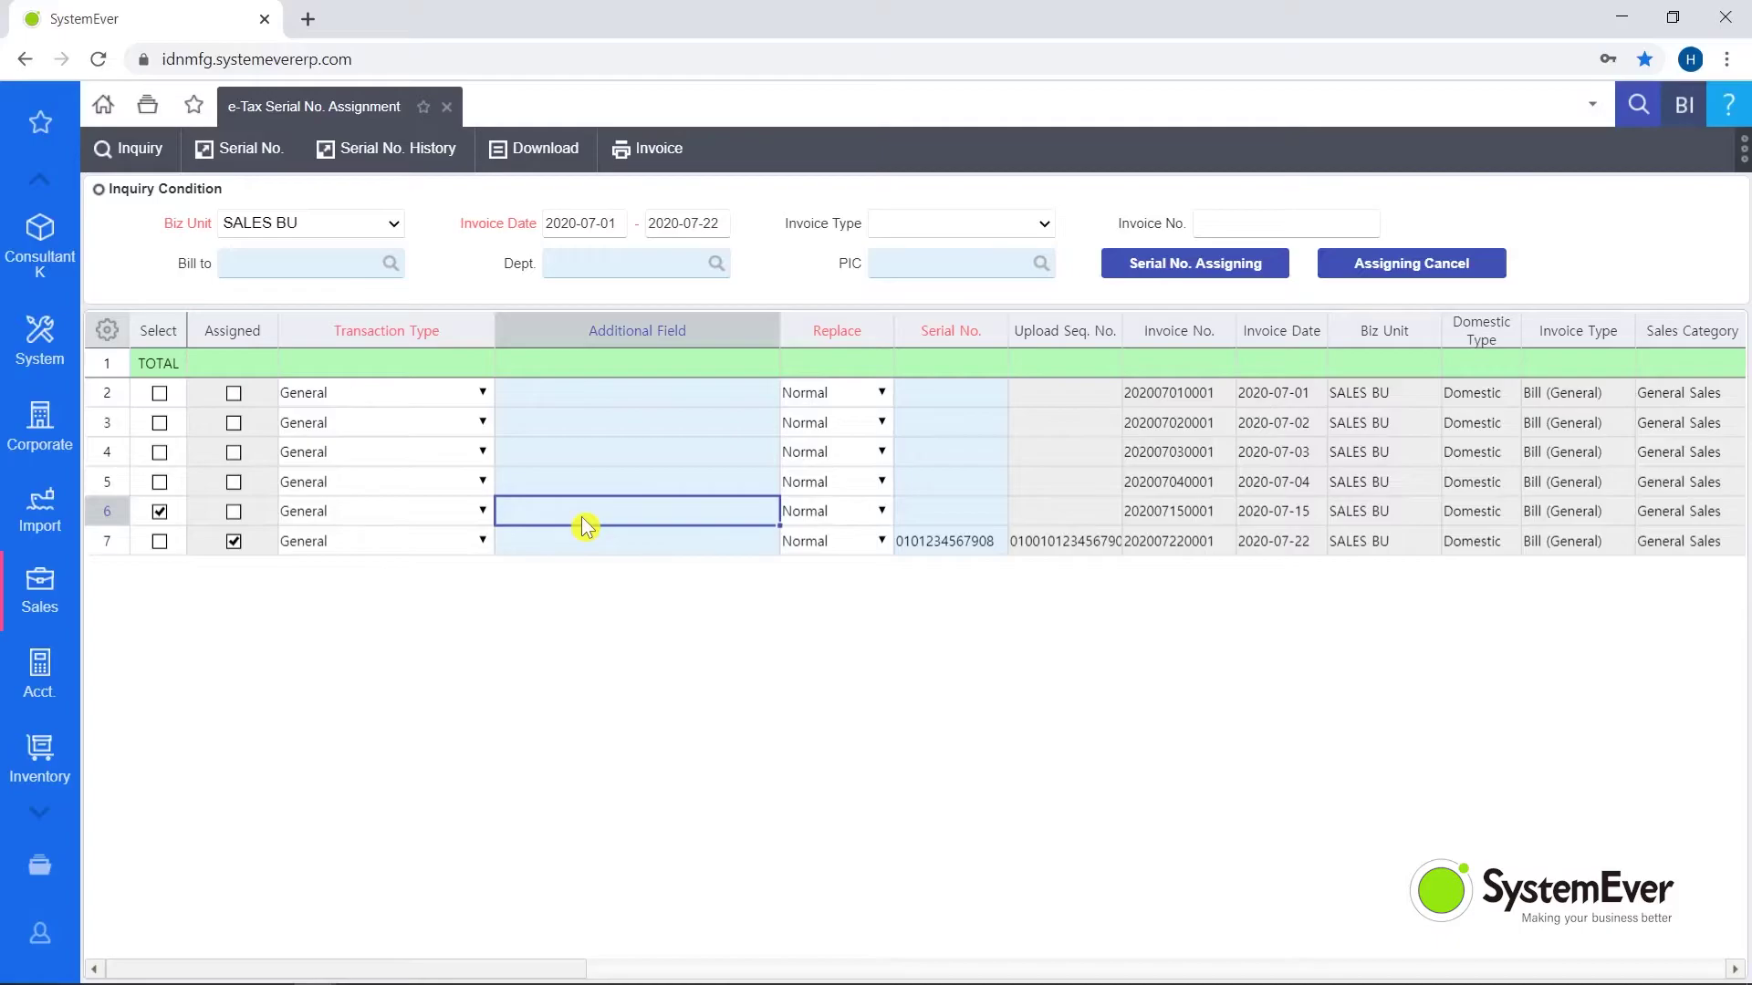
pyautogui.doubleClick(587, 526)
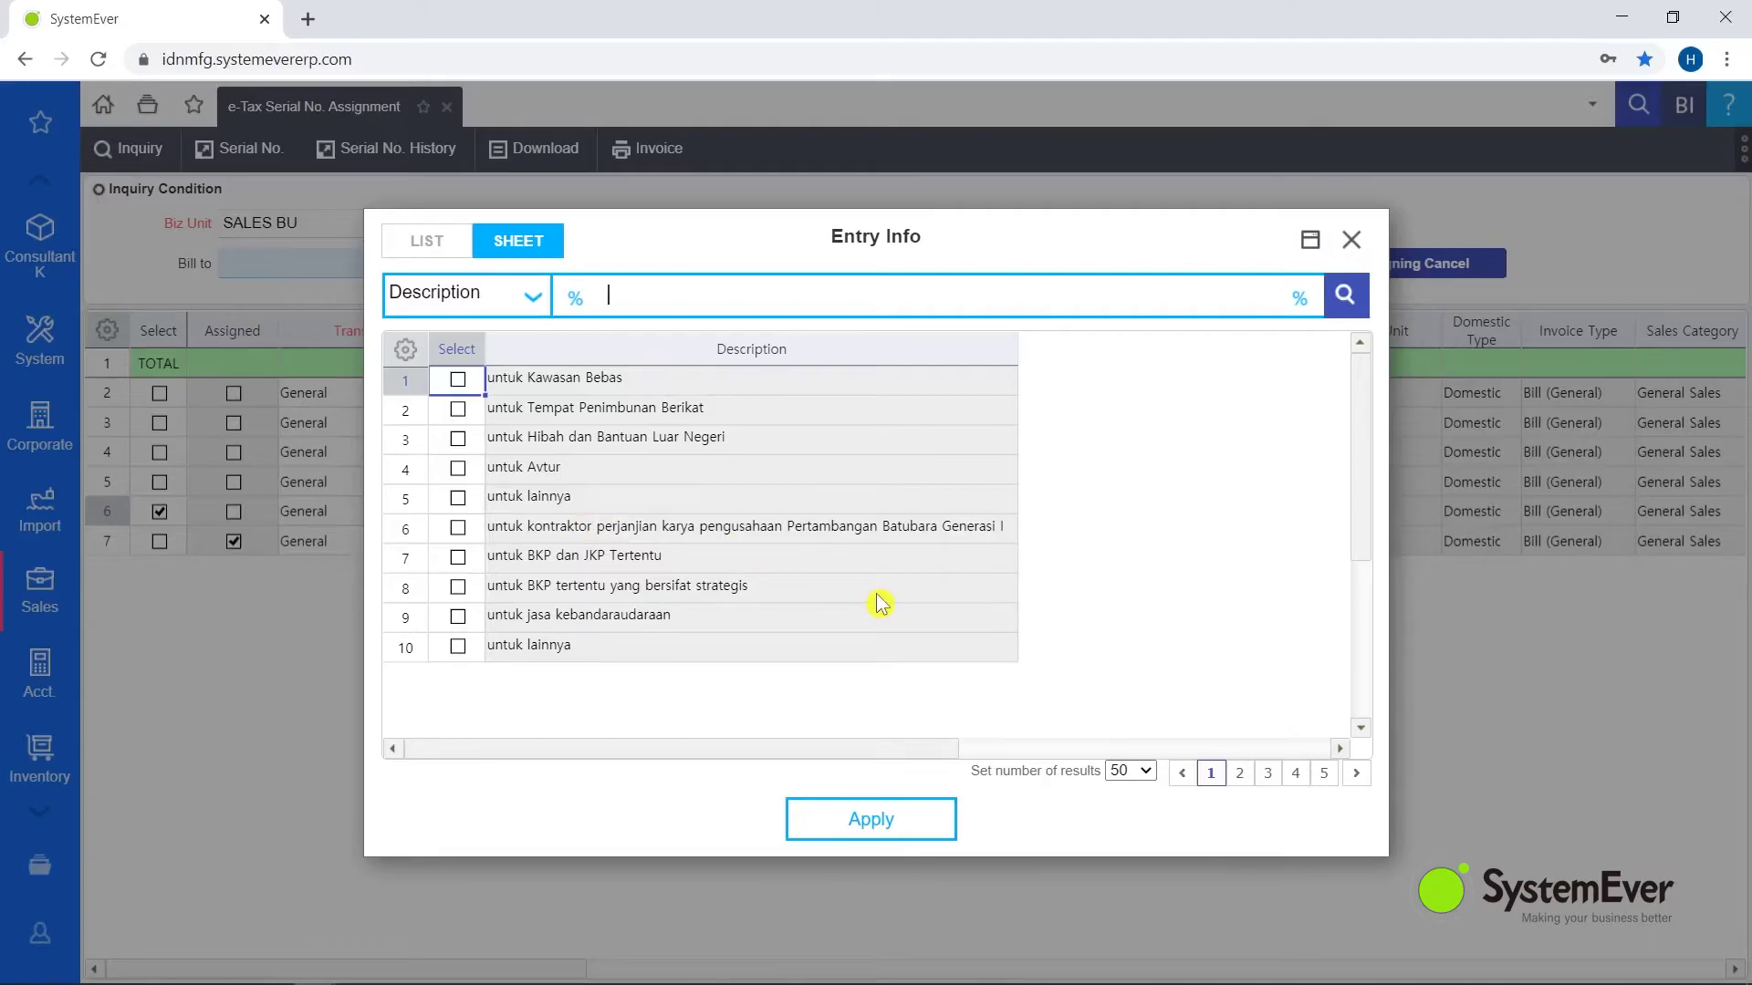
pyautogui.click(1354, 241)
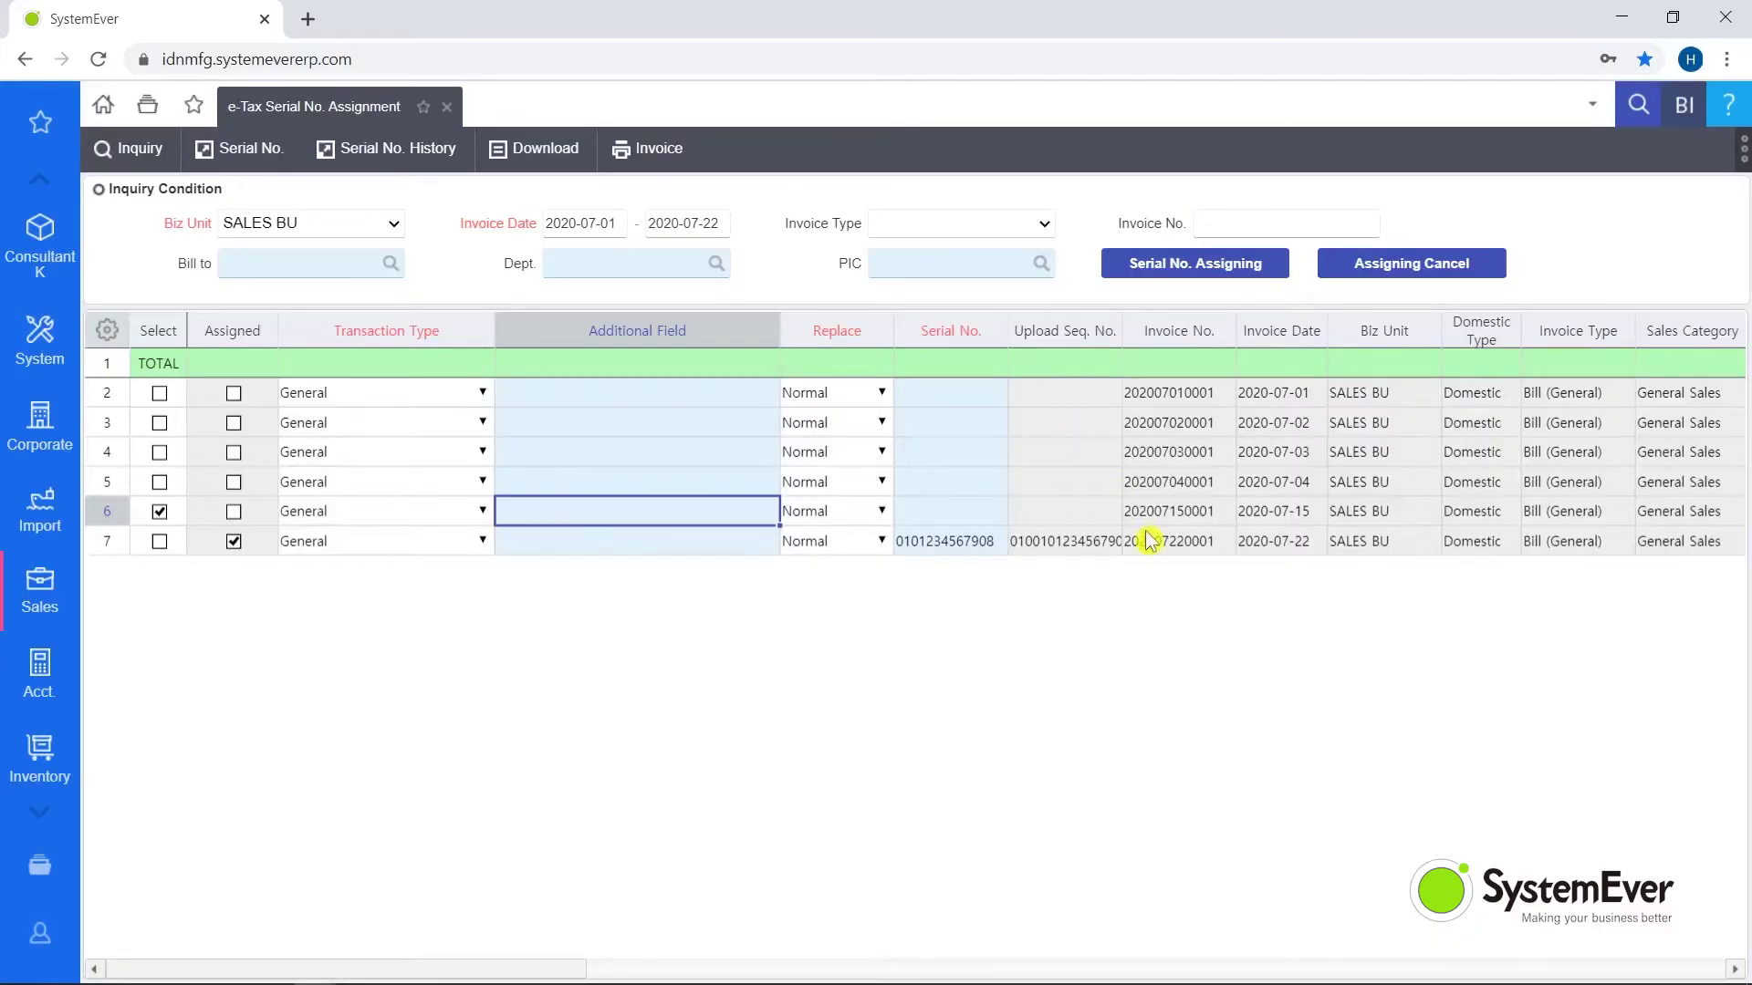
pyautogui.click(969, 509)
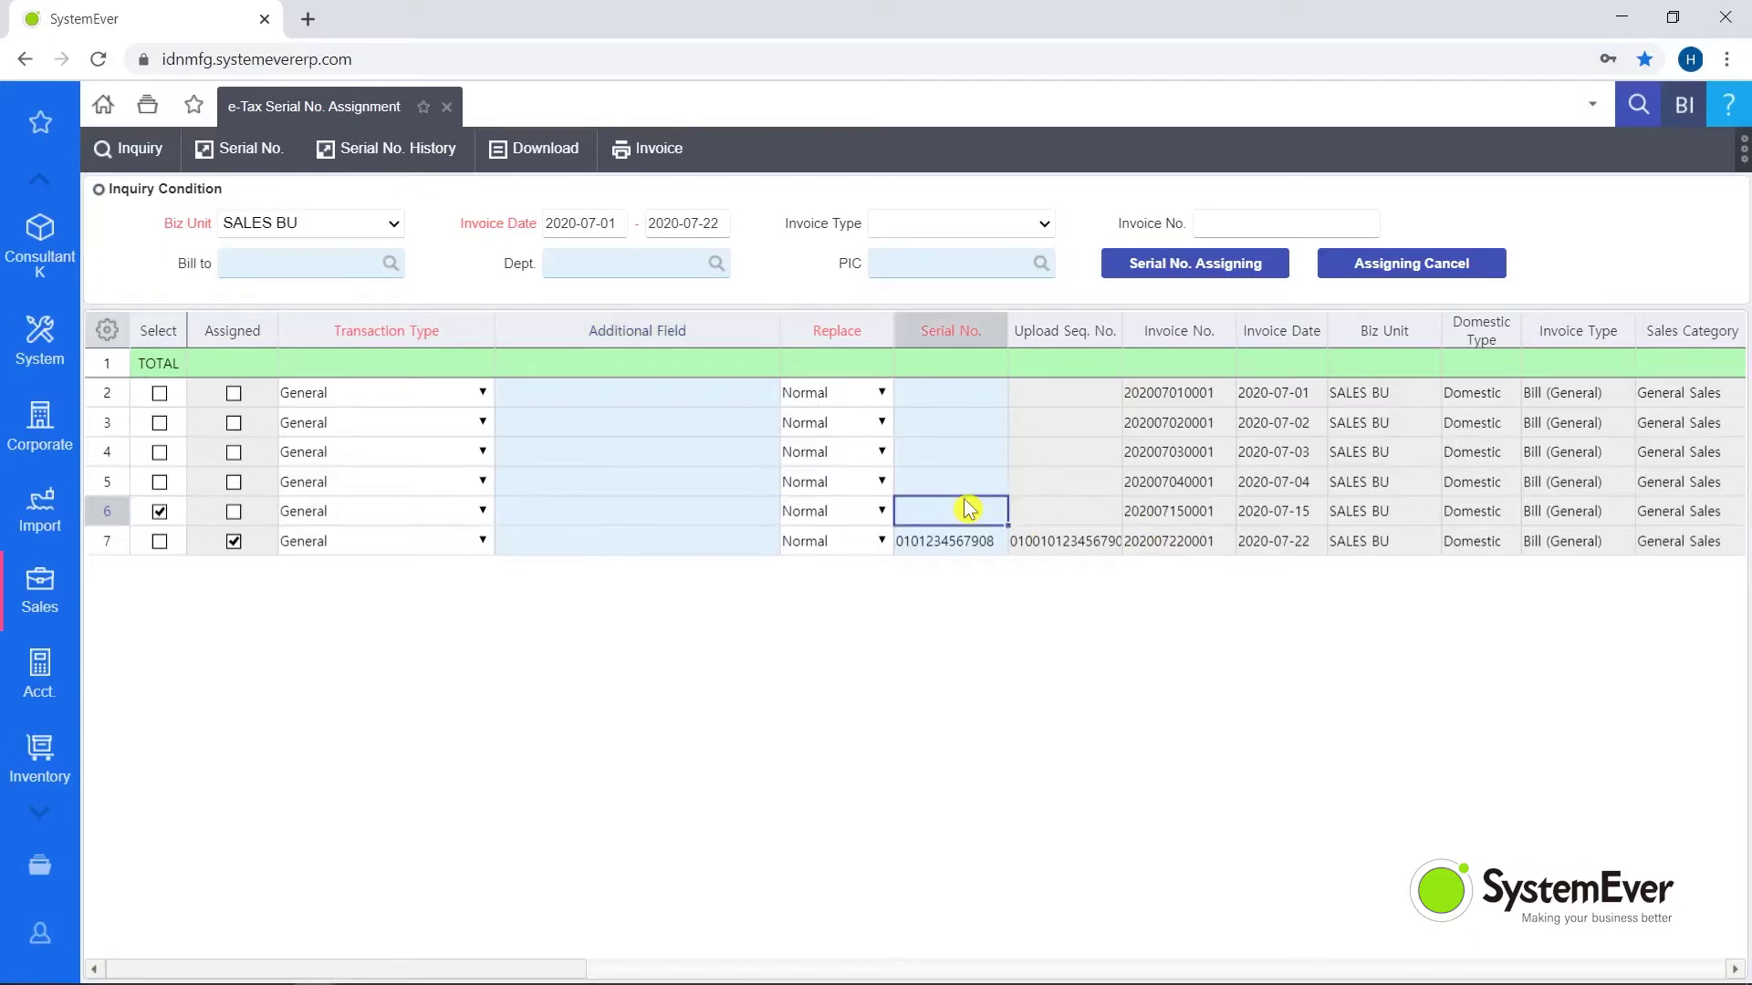
pyautogui.doubleClick(969, 509)
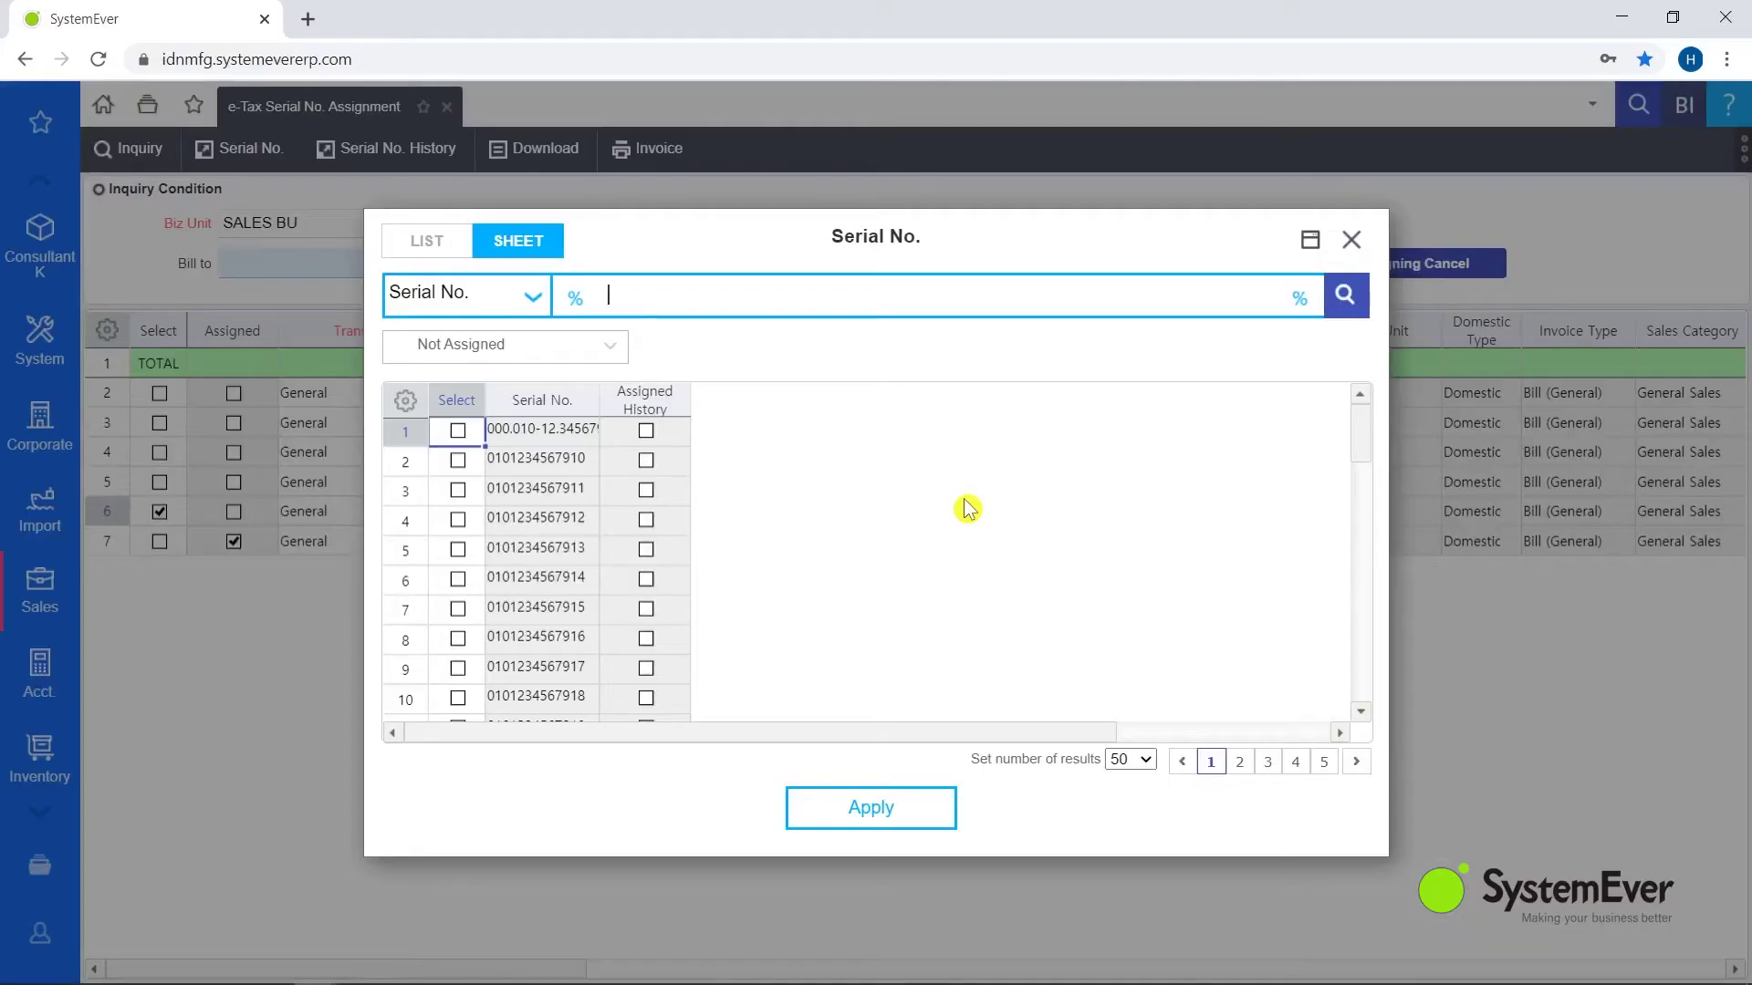
pyautogui.click(524, 584)
pyautogui.doubleClick(524, 584)
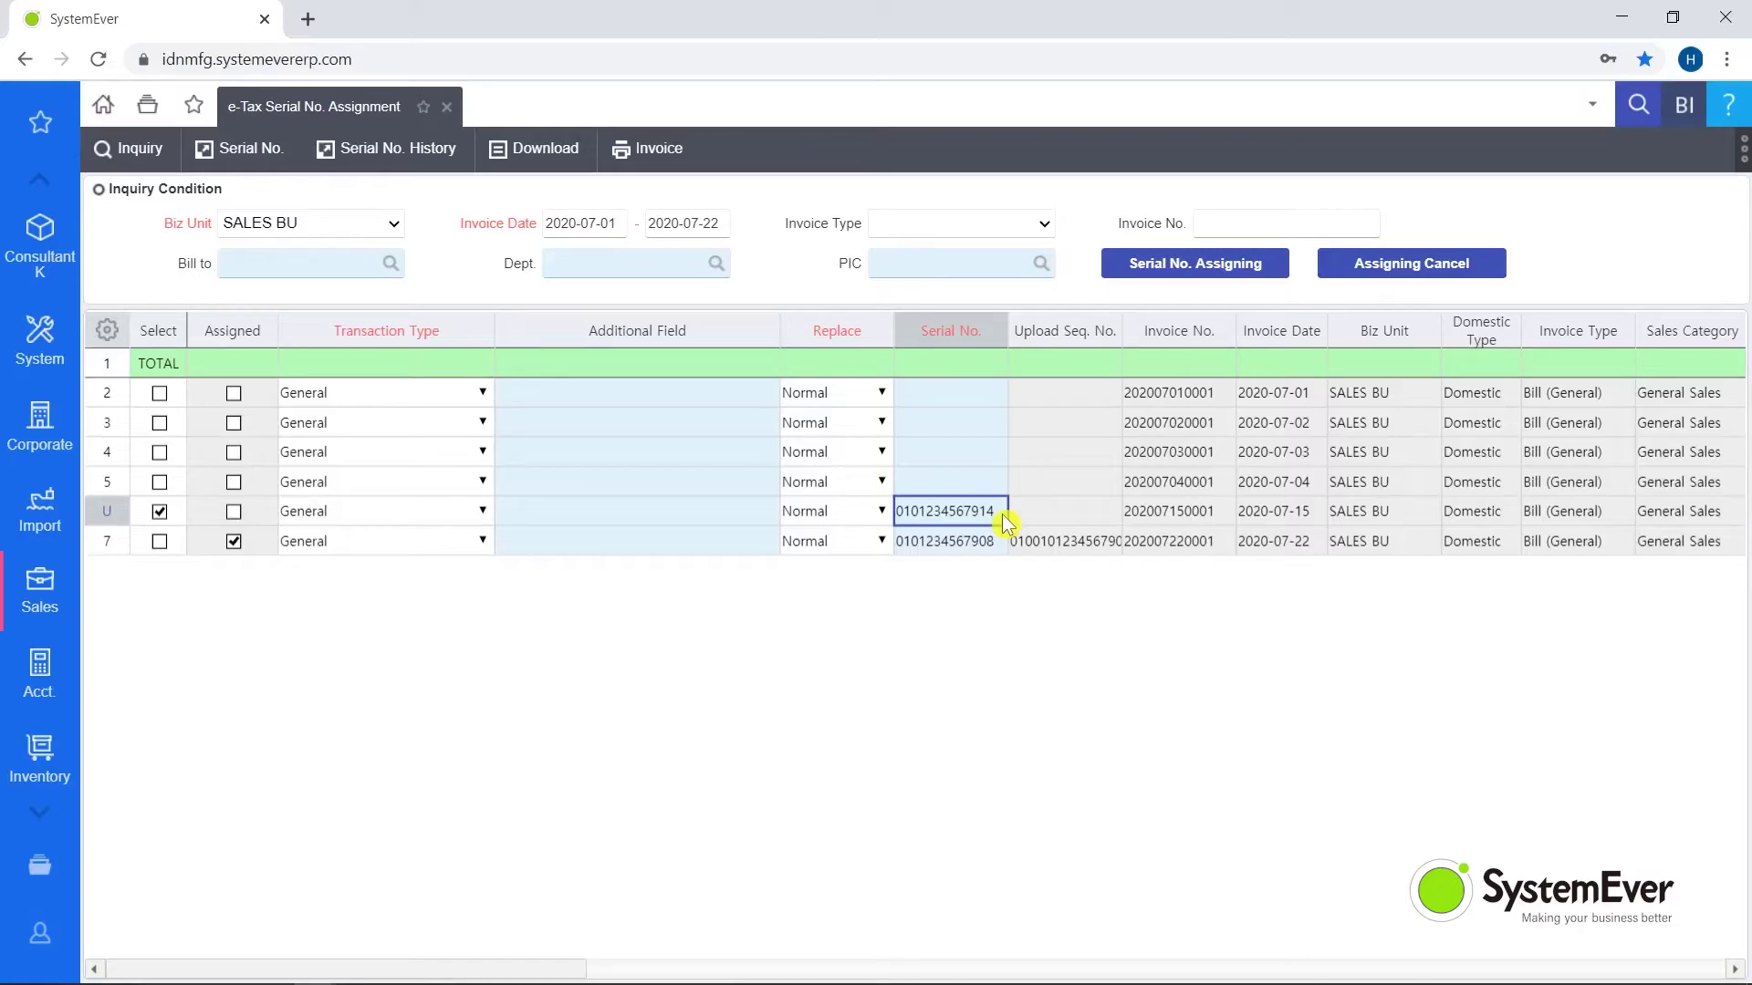
pyautogui.click(1227, 276)
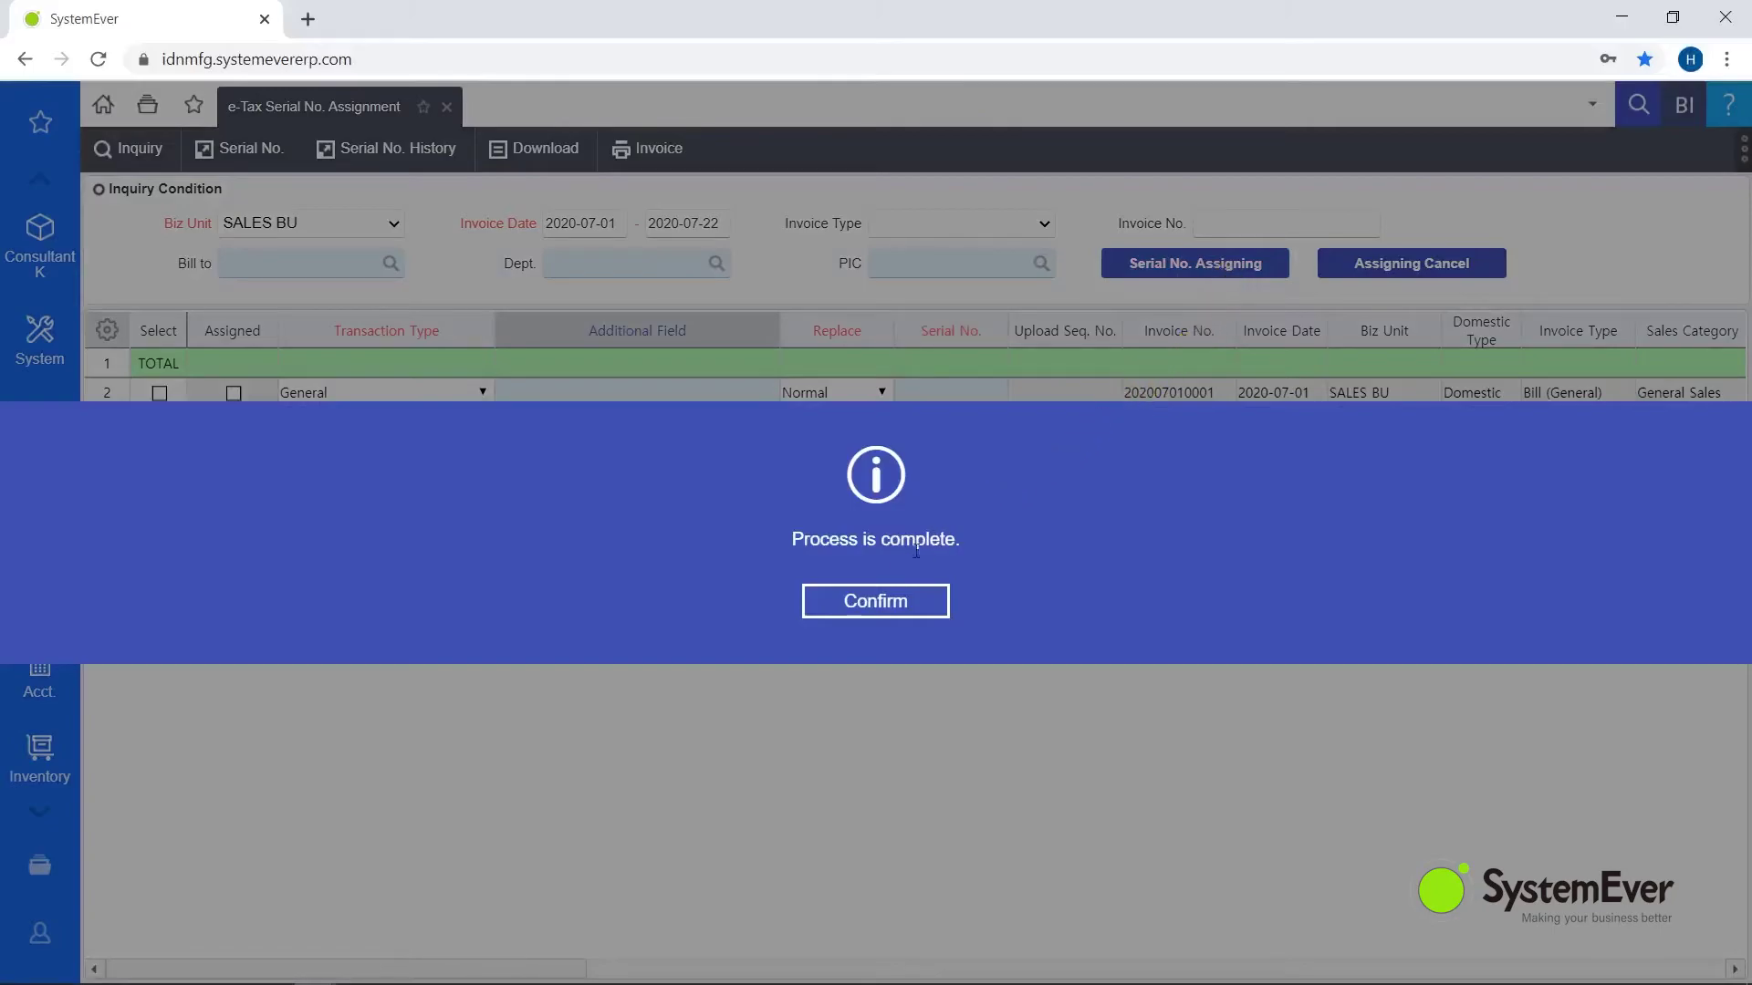
pyautogui.click(880, 602)
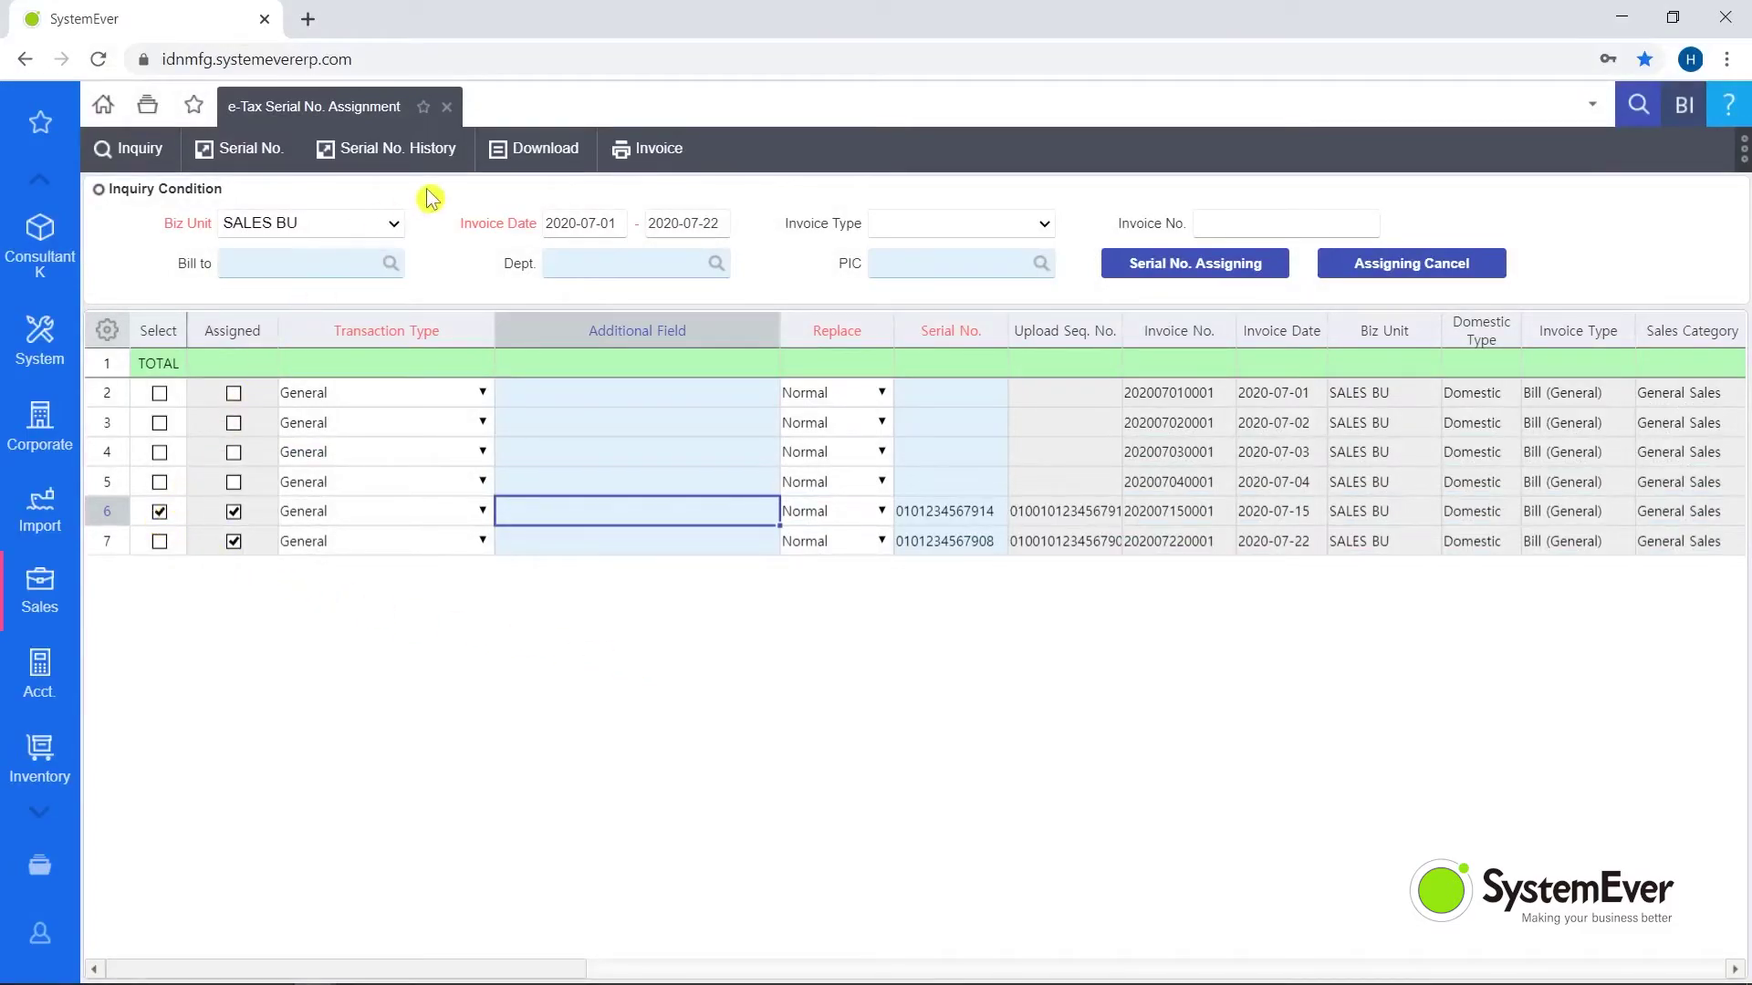
# Download the selected invoice's e-Tax CSV file, open it in Excel, and go through its header and invoice rows.
pyautogui.click(529, 178)
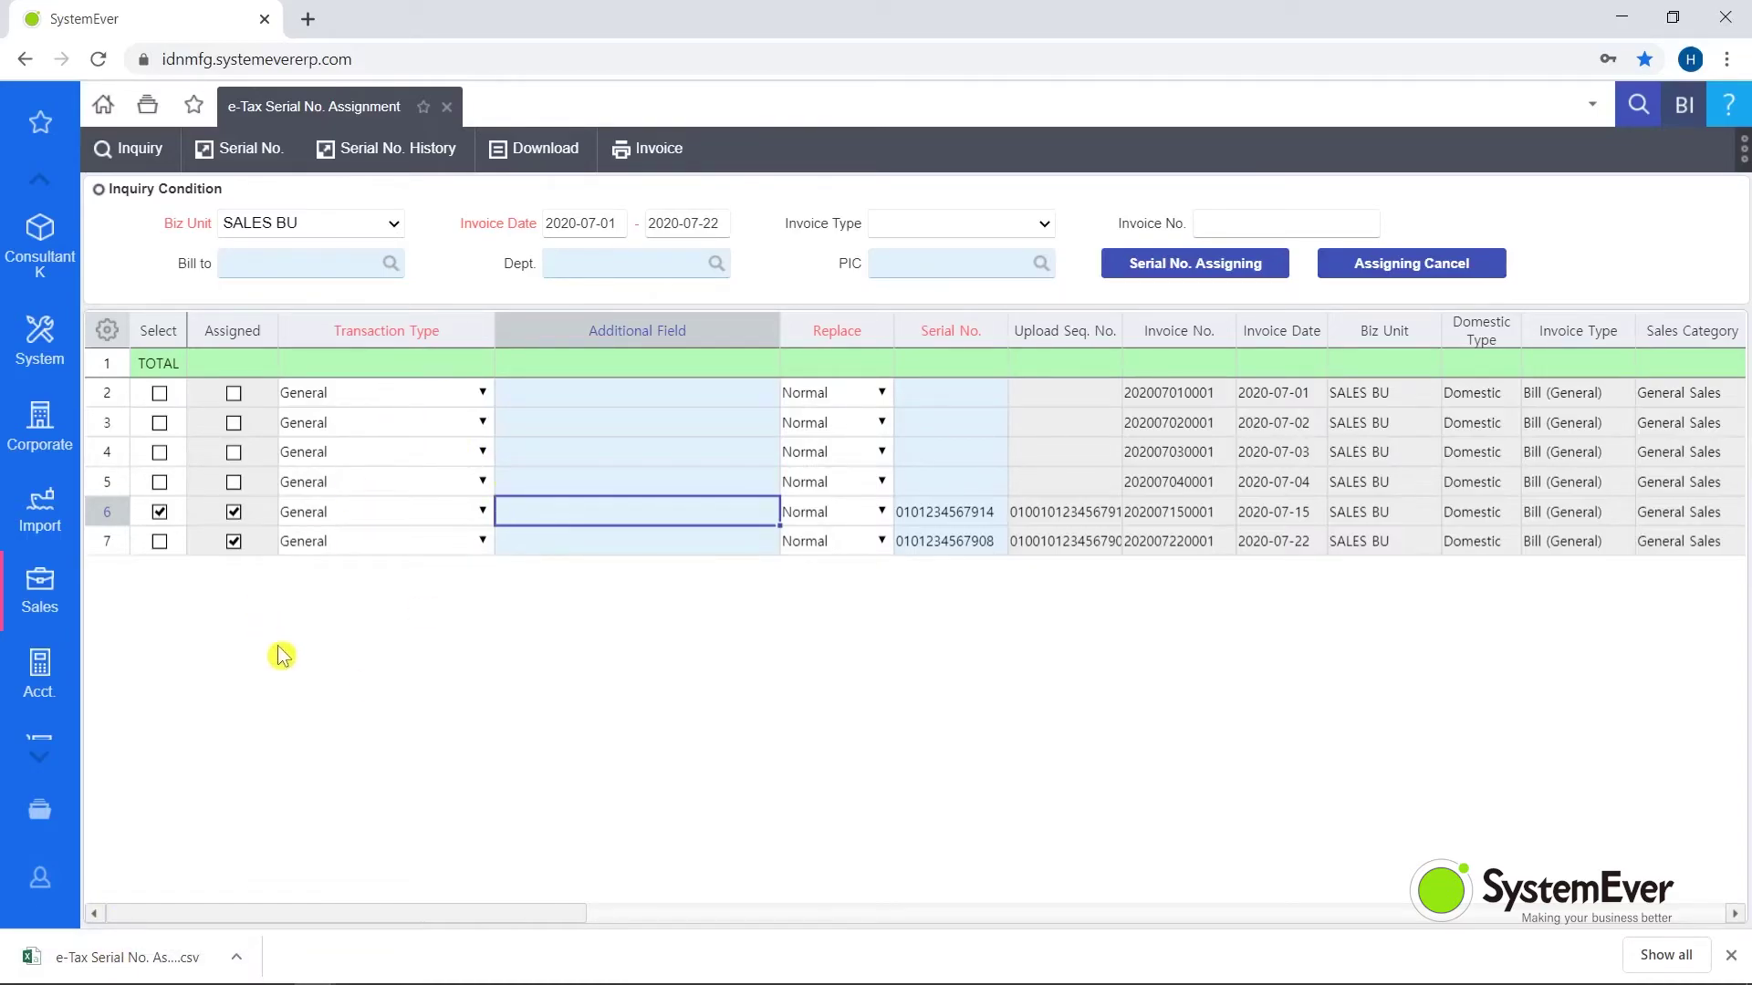
pyautogui.click(157, 965)
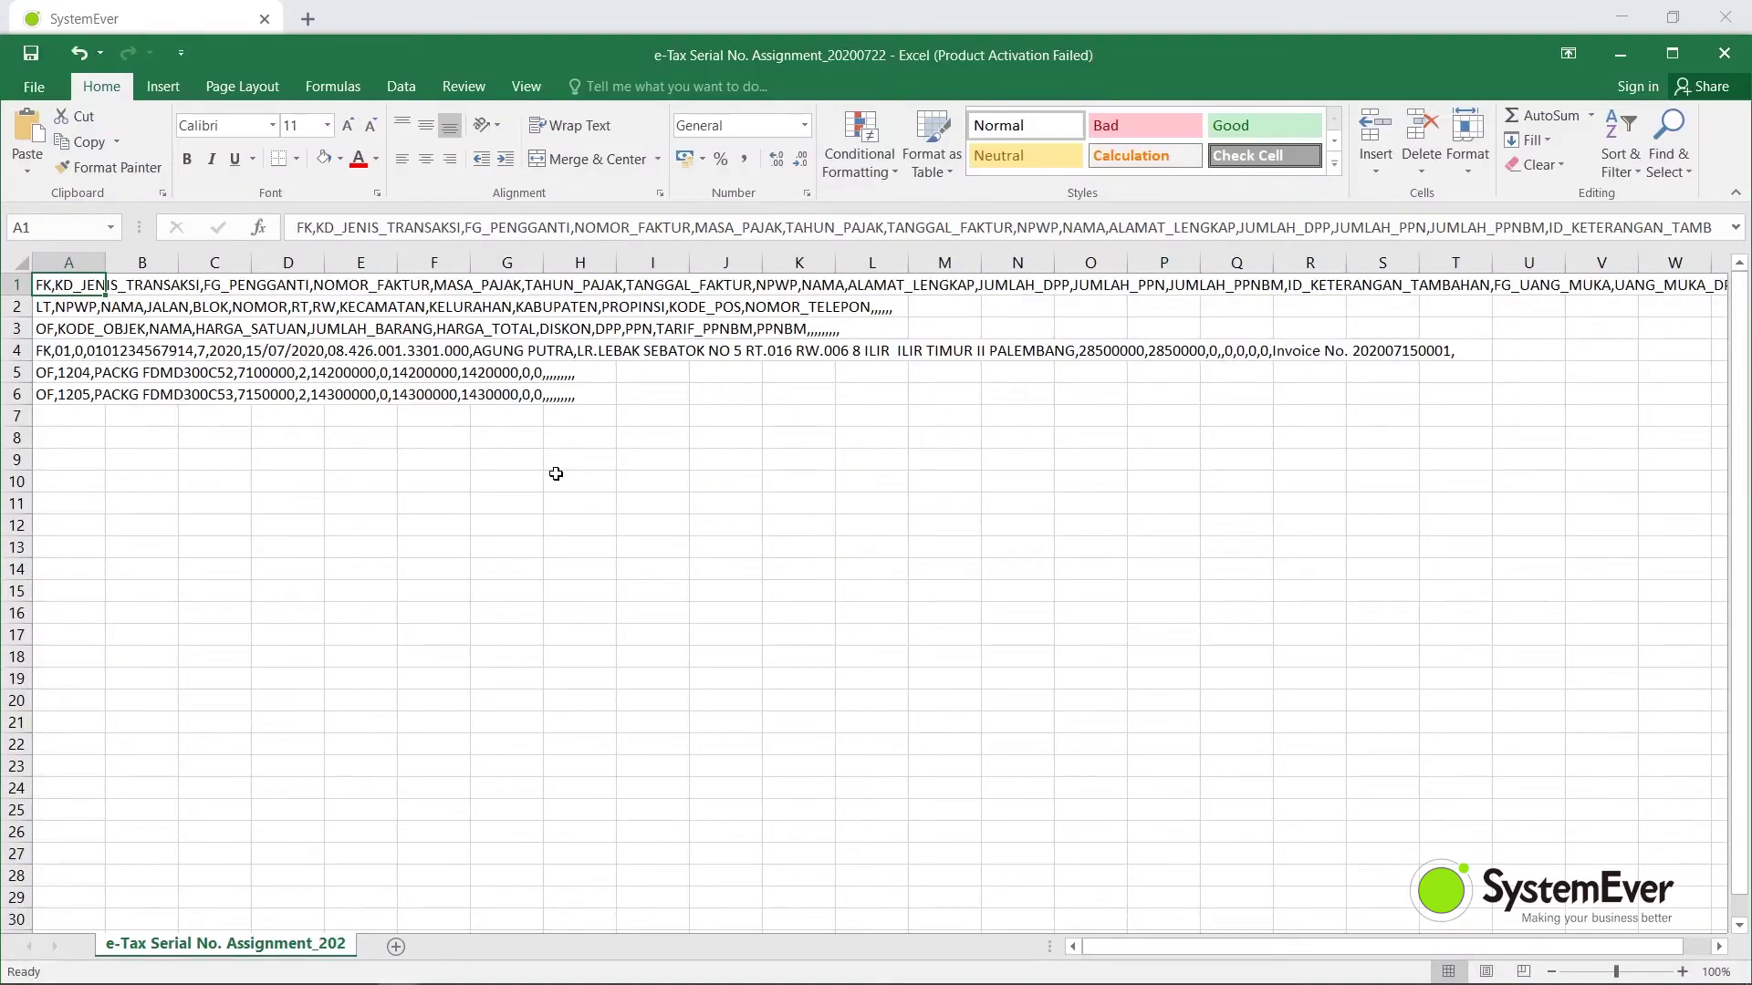
pyautogui.press('Down')
pyautogui.press('Down')
pyautogui.press('Down')
pyautogui.press('Down')
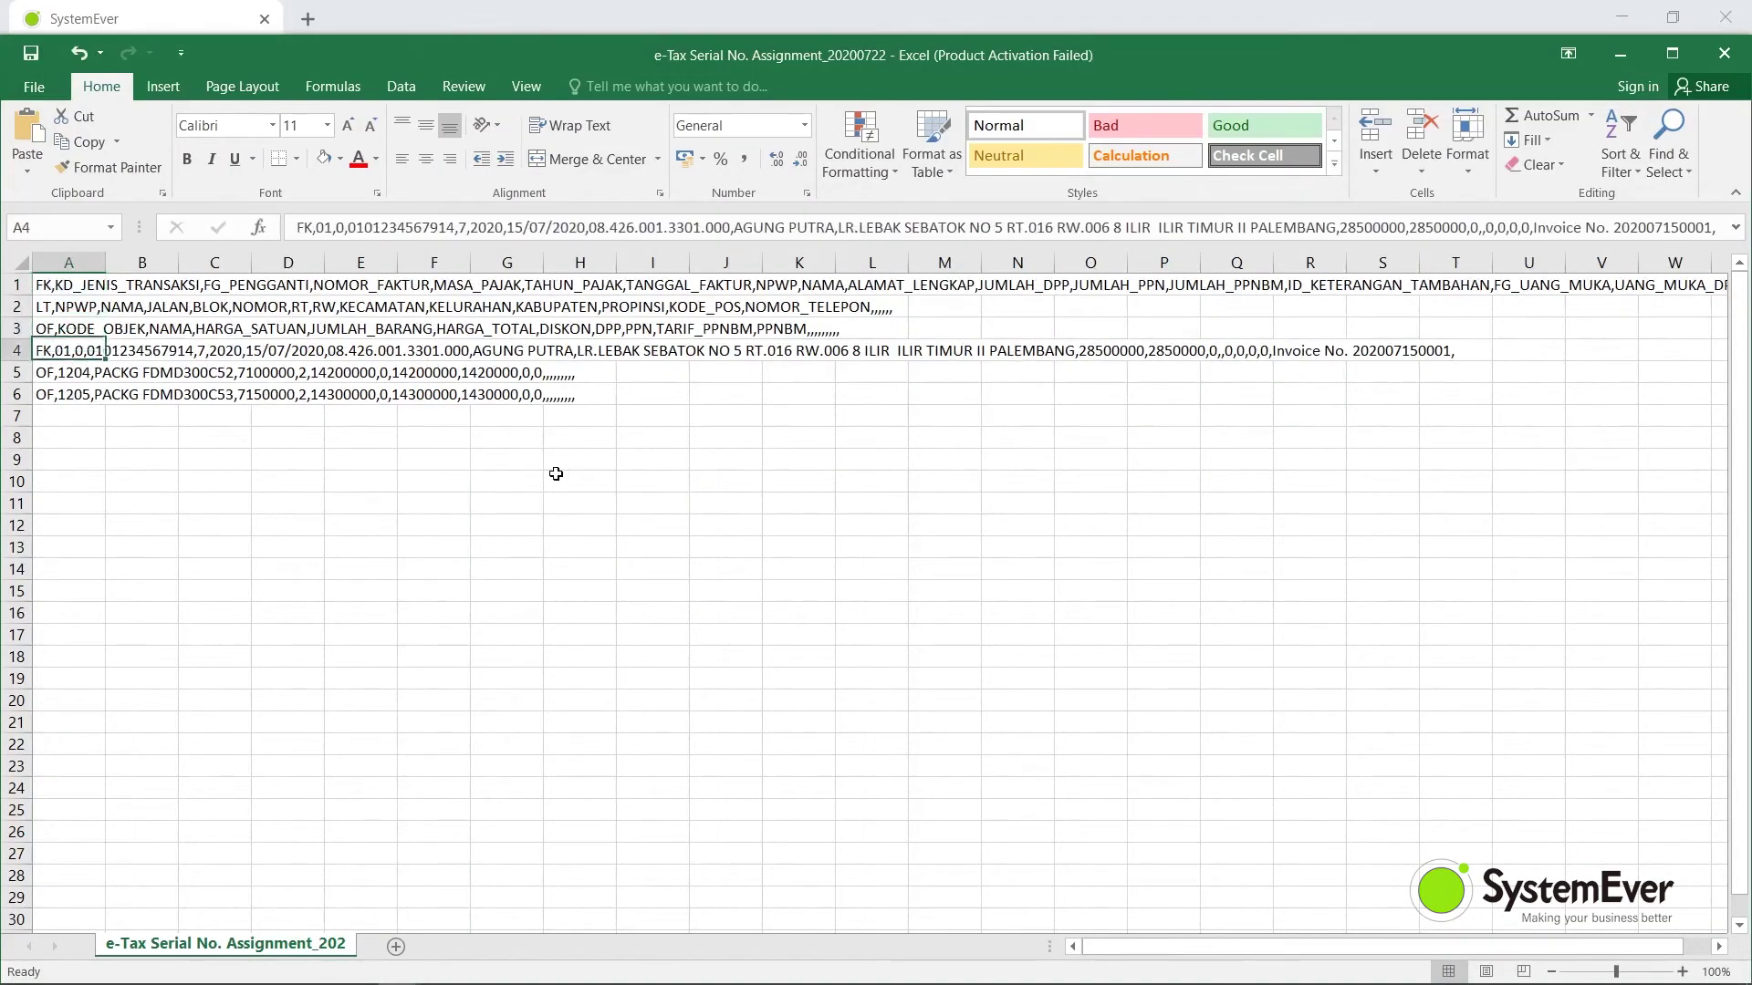
pyautogui.press('Down')
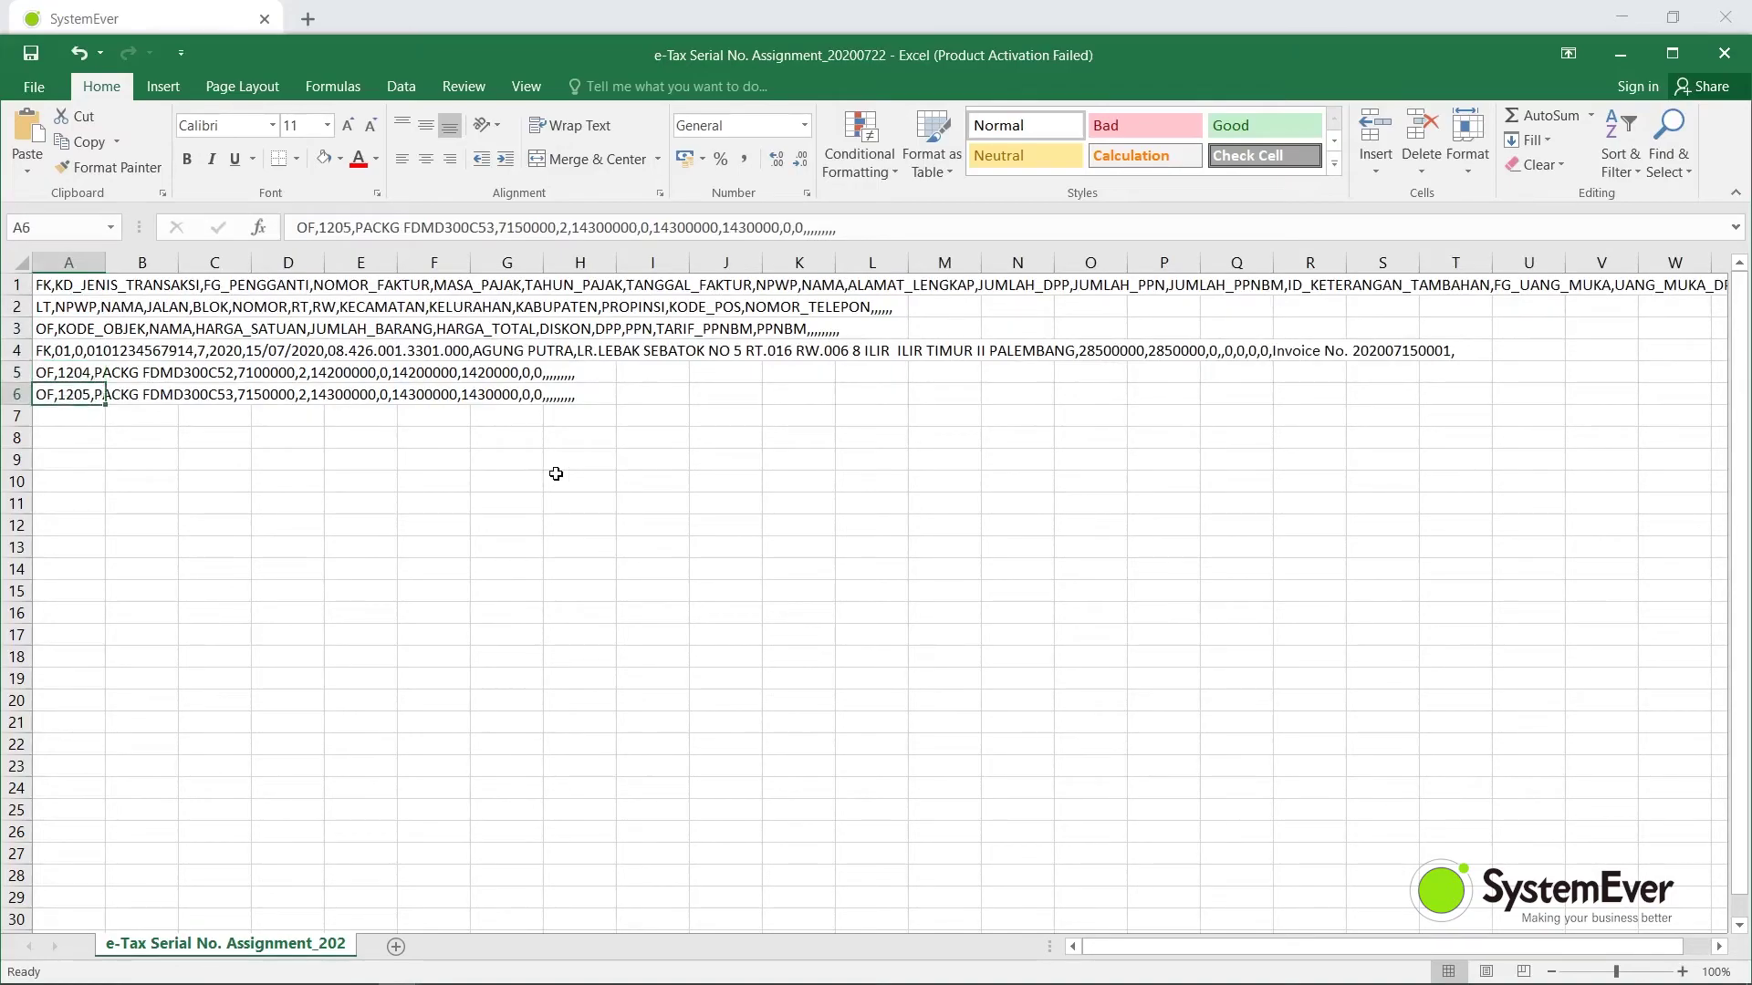